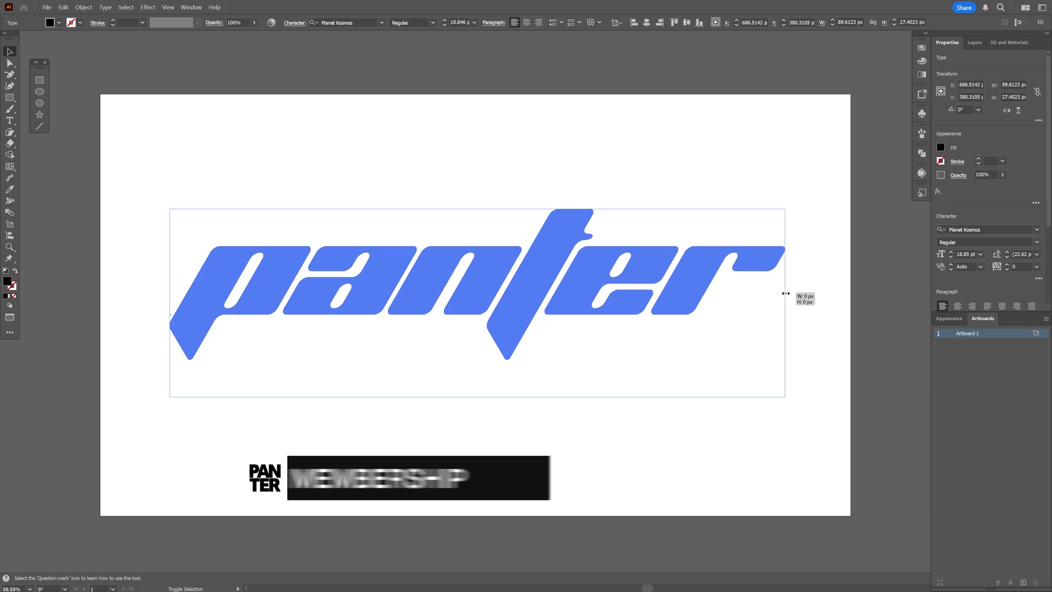
# - Scale the "panter" text to about 1142 px wide and convert it to outlines
pyautogui.moveTo(786, 293); pyautogui.dragTo(791, 328)
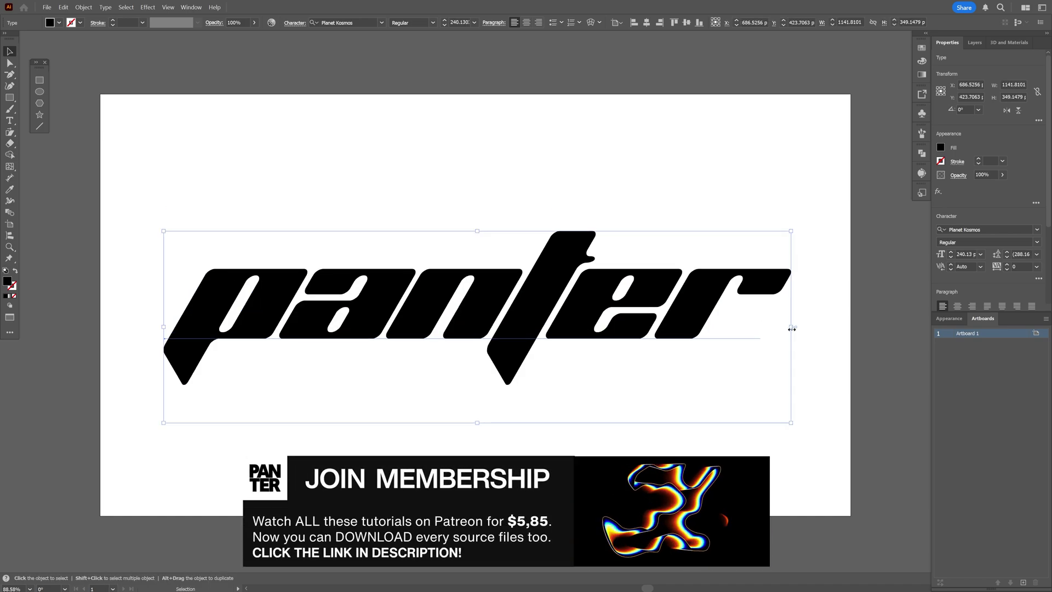
pyautogui.rightClick(546, 302)
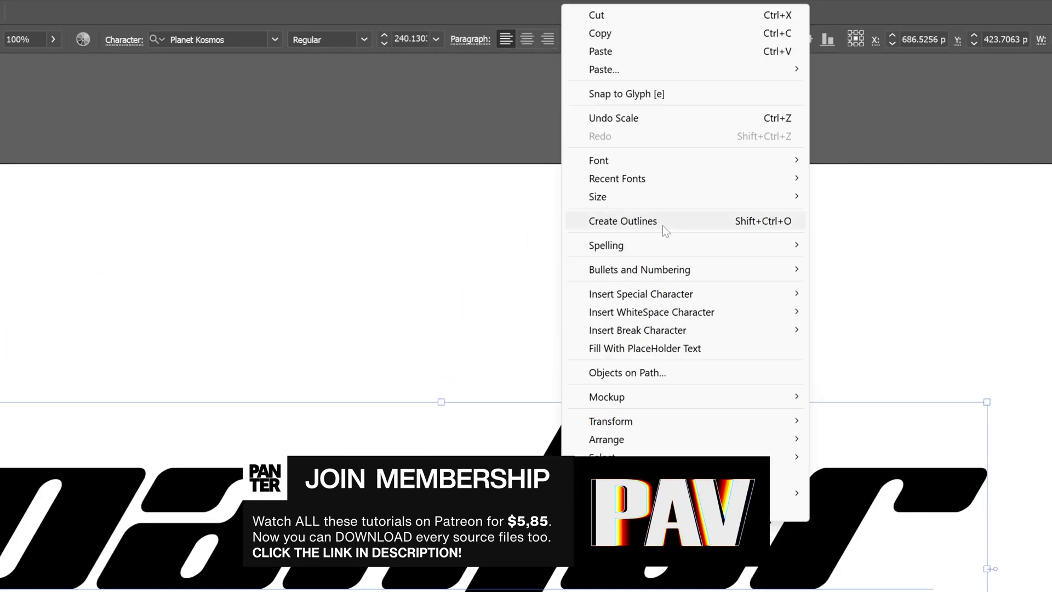
pyautogui.click(662, 225)
# - Ungroup the outlined letters and place a duplicate of the t below the word
pyautogui.rightClick(459, 264)
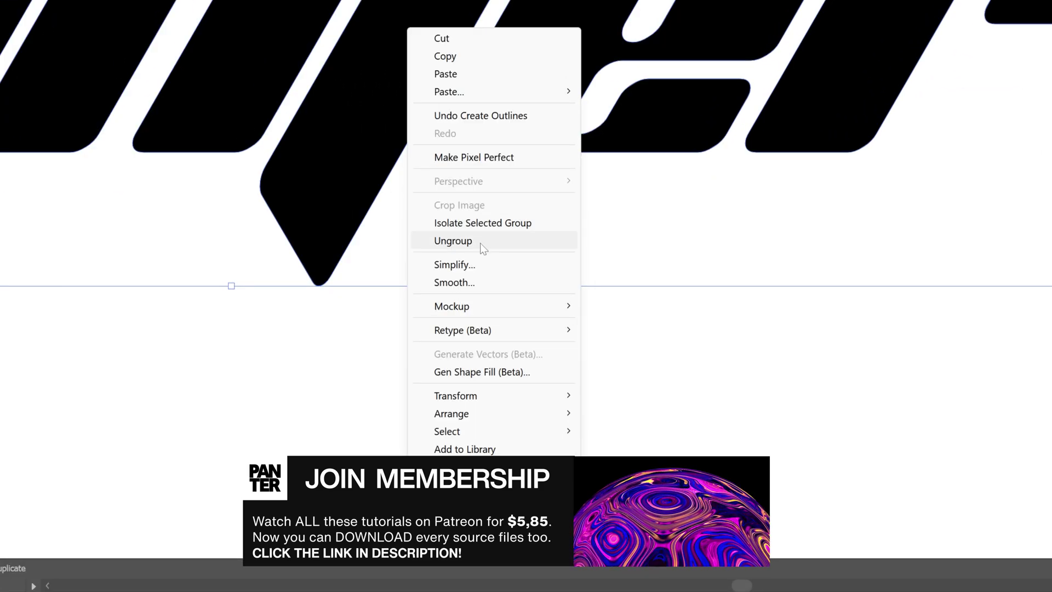
pyautogui.click(480, 369)
pyautogui.moveTo(474, 207); pyautogui.dragTo(555, 367)
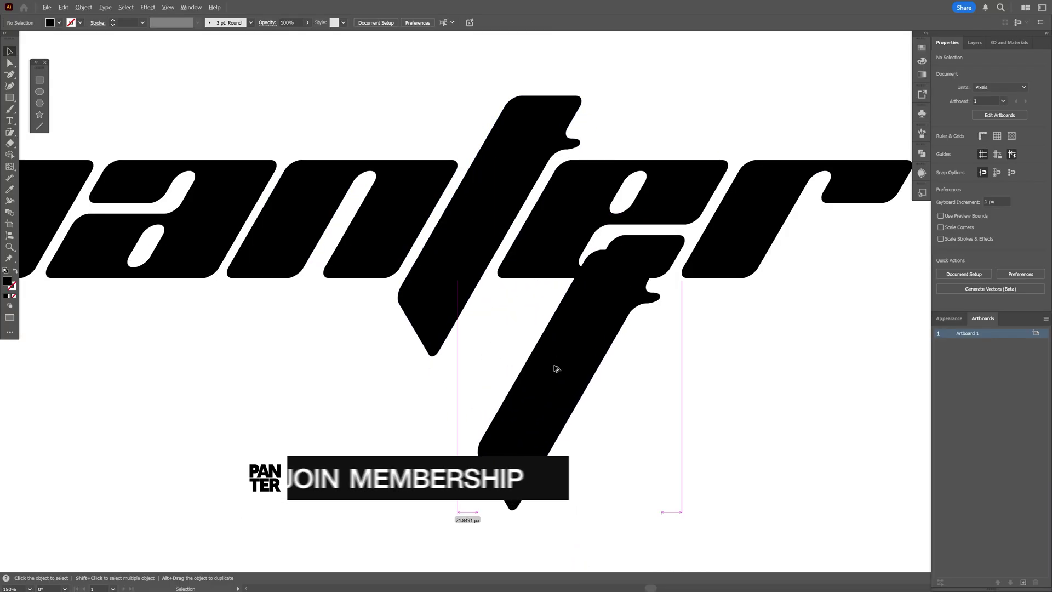
# - Reflect the duplicated t across the horizontal axis
pyautogui.rightClick(554, 365)
pyautogui.moveTo(611, 307)
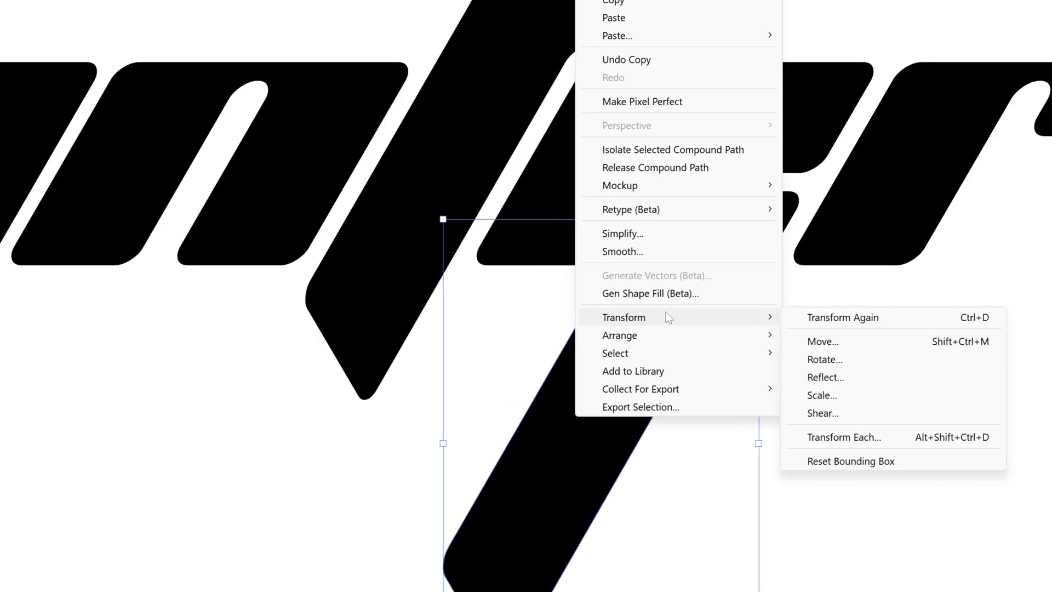
pyautogui.click(873, 377)
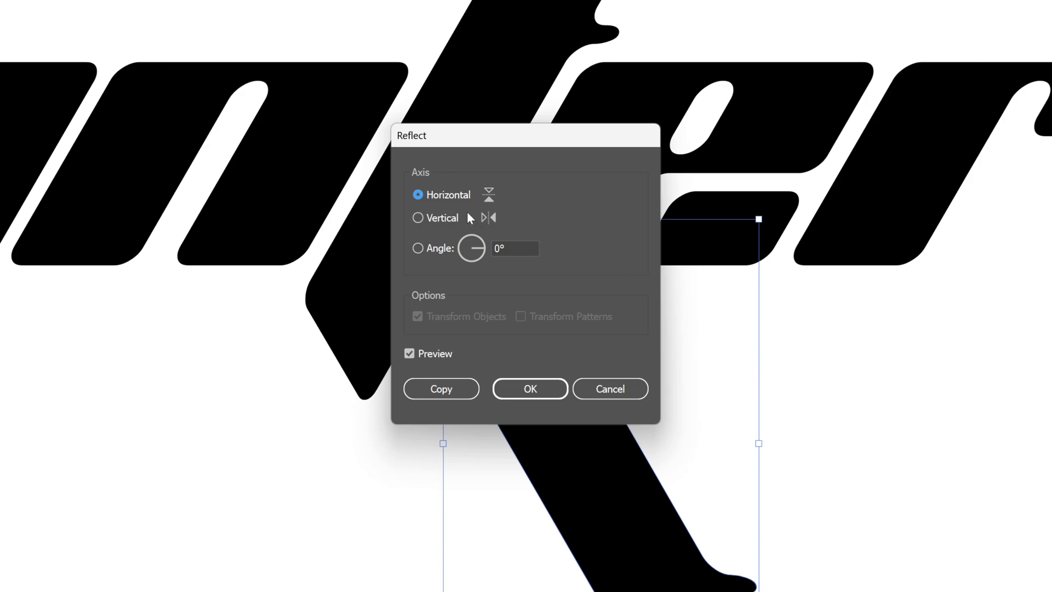
pyautogui.click(546, 394)
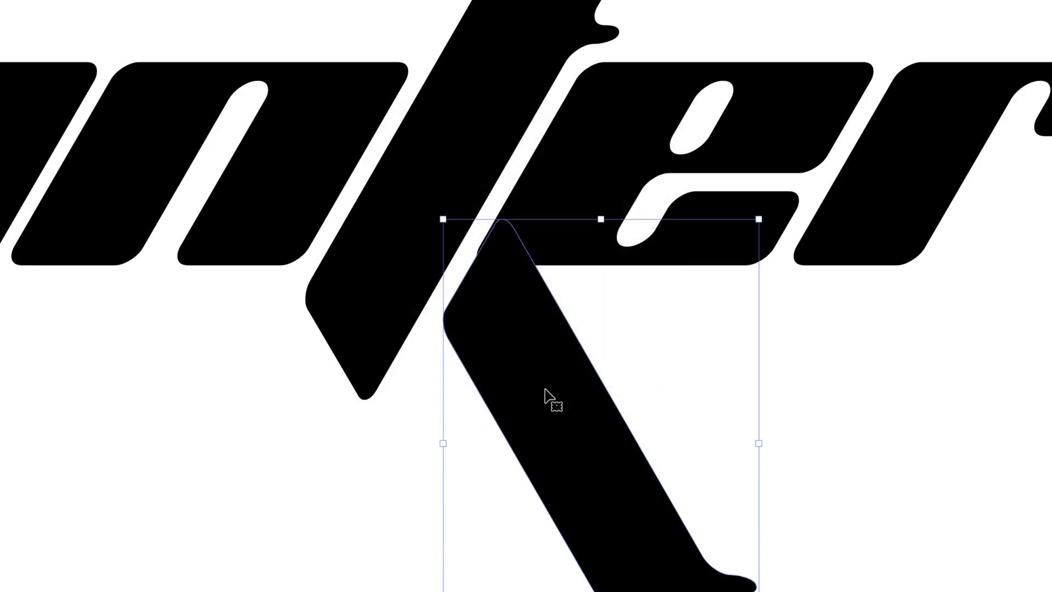
# - Move the reflected t down clear of the word, rotate it to a shallower slant and shift it right
pyautogui.moveTo(579, 470); pyautogui.dragTo(578, 532)
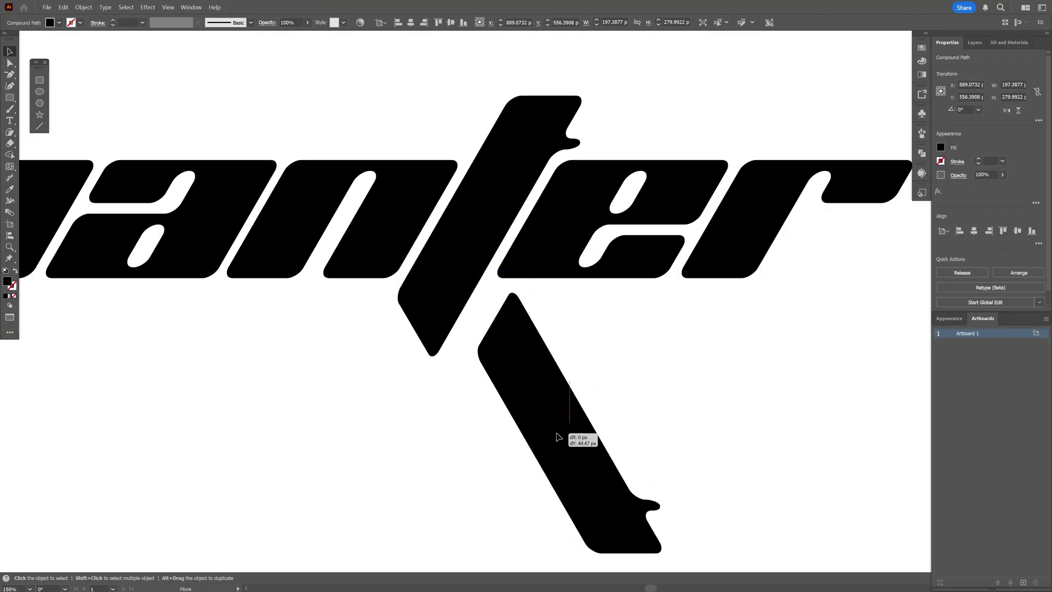
pyautogui.moveTo(557, 436); pyautogui.dragTo(557, 437)
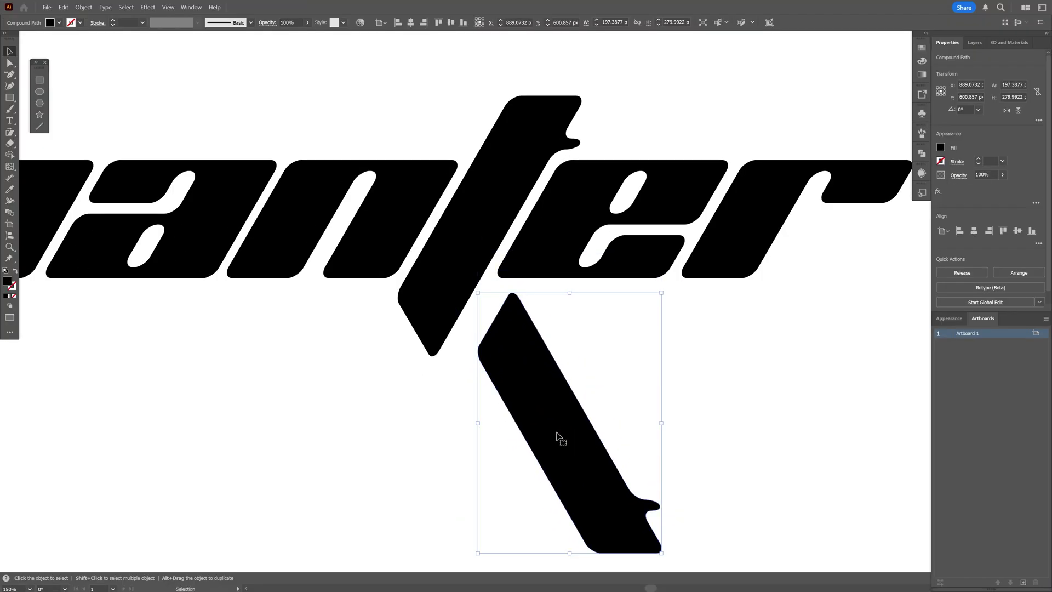
pyautogui.moveTo(663, 292); pyautogui.dragTo(644, 278)
pyautogui.moveTo(536, 414); pyautogui.dragTo(601, 413)
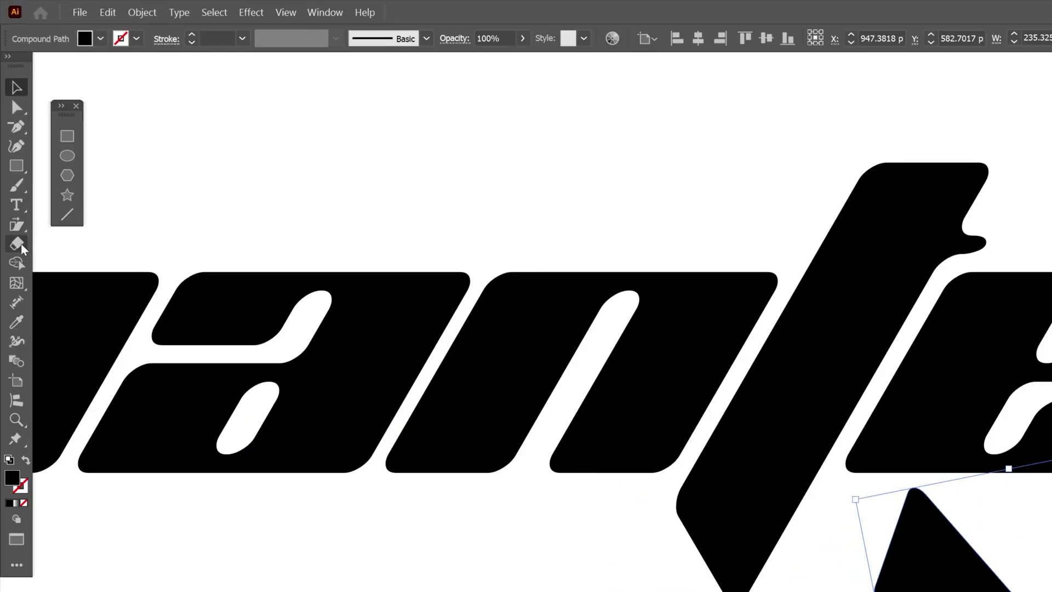
# - Erase both ends of the rotated t with rectangular Eraser cuts, leaving a slanted bar with horizontal ends
pyautogui.click(20, 245)
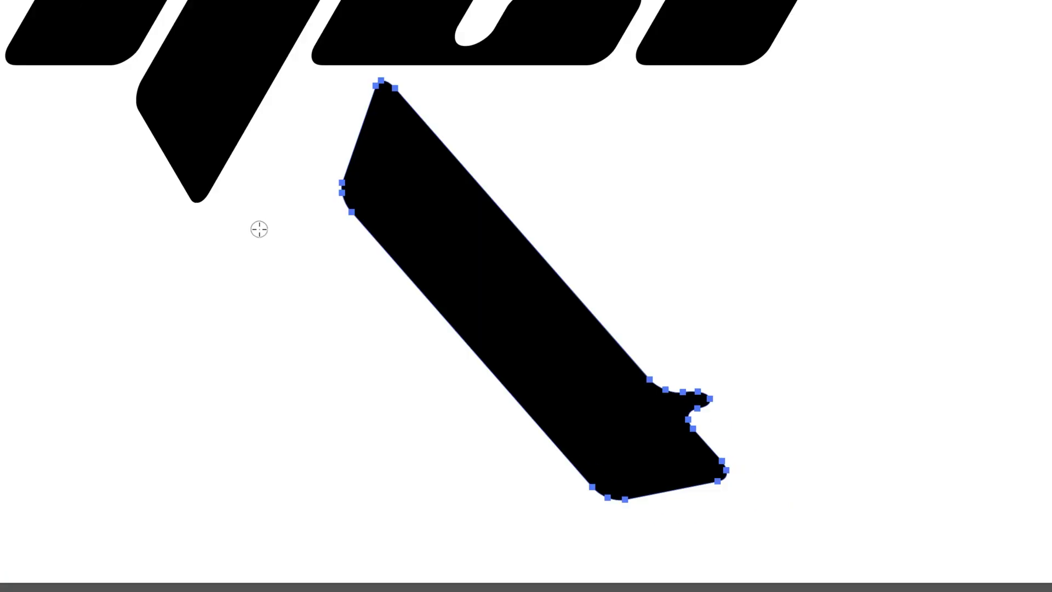
pyautogui.moveTo(259, 229)
pyautogui.mouseDown()
pyautogui.moveTo(455, 94)
pyautogui.moveTo(592, 49)
pyautogui.mouseUp()
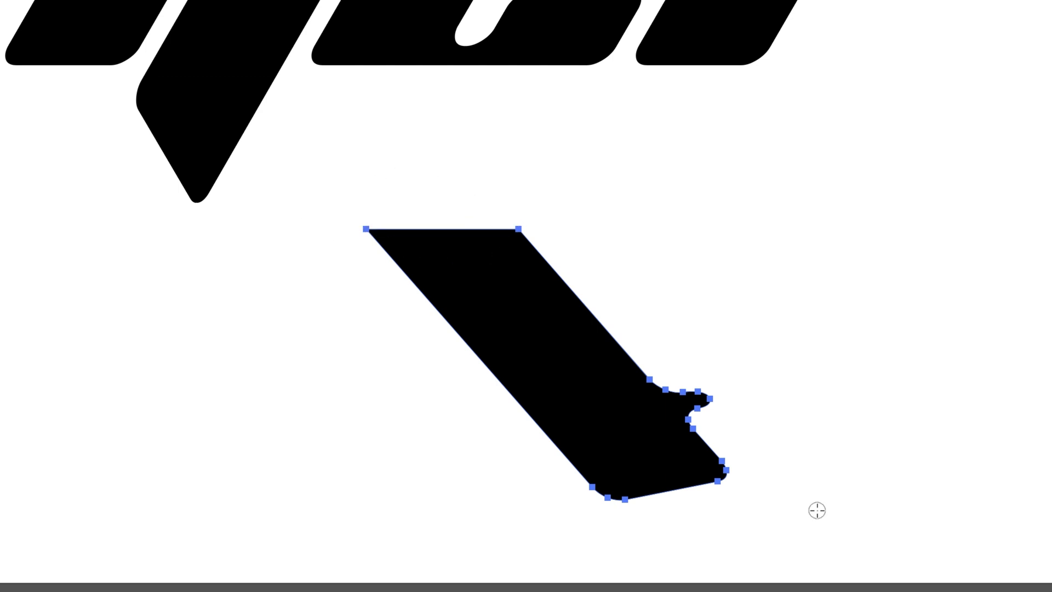
pyautogui.moveTo(876, 536); pyautogui.dragTo(390, 375)
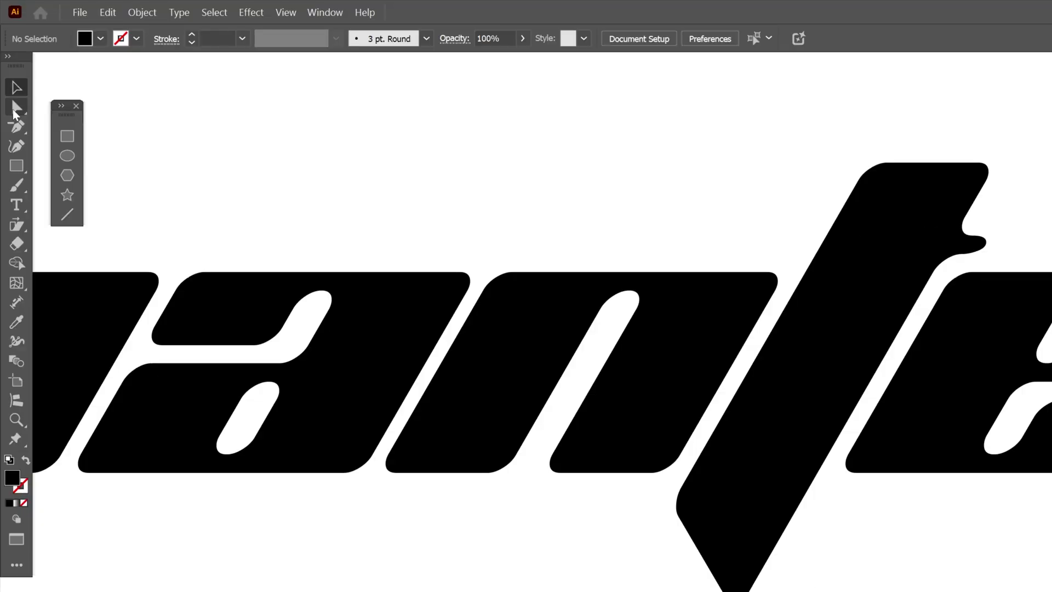
# - Shift the bar's two upper anchor points up and left to flatten its slant, making it about 212 by 111 px
pyautogui.click(13, 109)
pyautogui.moveTo(479, 340); pyautogui.dragTo(685, 387)
pyautogui.moveTo(614, 371); pyautogui.dragTo(607, 358)
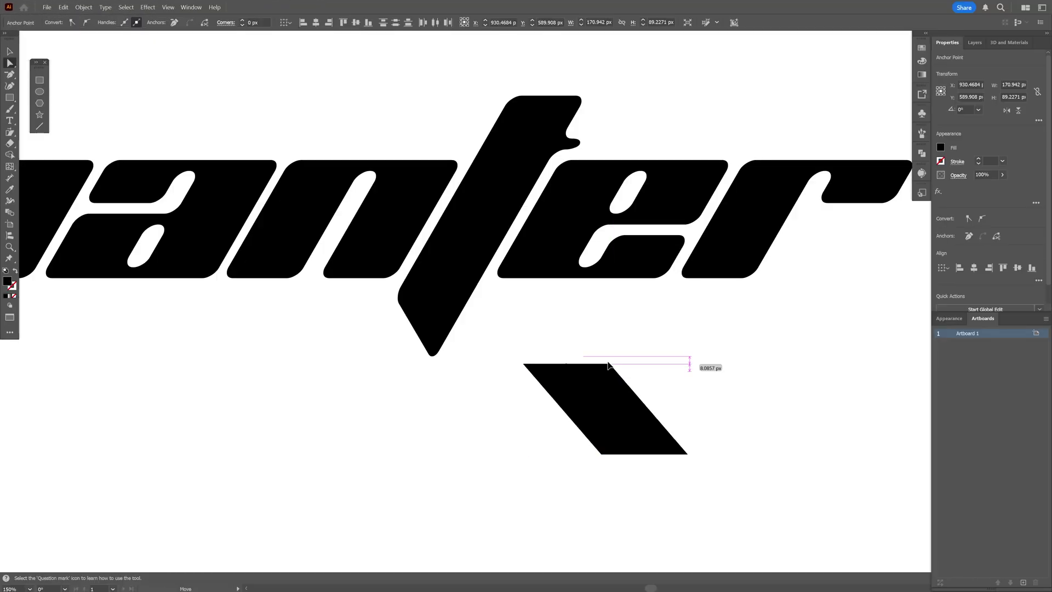
pyautogui.press('v')
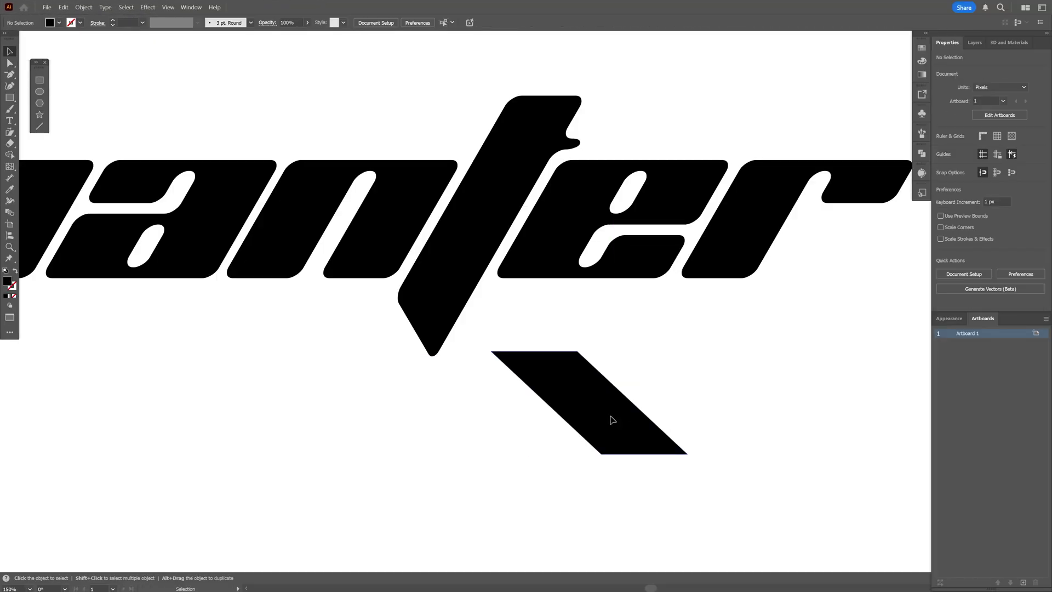
# - Move the slanted bar against the t's lower stem and draw a horizontal rectangle across the stem to the bar
pyautogui.moveTo(610, 418); pyautogui.dragTo(567, 367)
pyautogui.scroll(2, 452, 317)
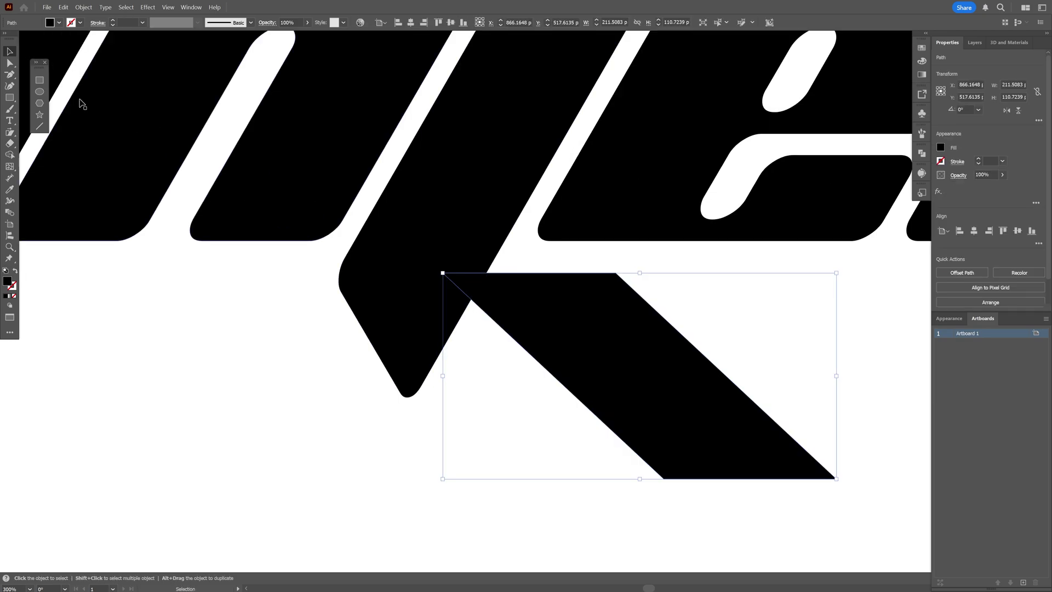
pyautogui.click(39, 81)
pyautogui.moveTo(526, 272); pyautogui.dragTo(312, 316)
# - Pull the anchor points of the t's rounded lower-left corner down past the rectangle to extend its straight slanted edge
pyautogui.press('a')
pyautogui.click(343, 265)
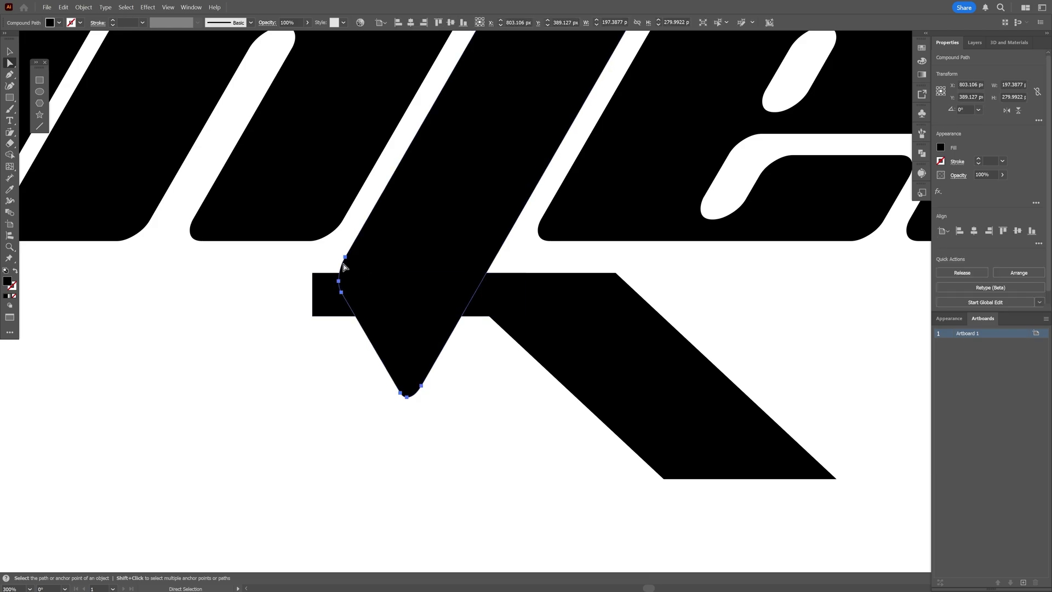
pyautogui.moveTo(345, 260); pyautogui.dragTo(285, 361)
pyautogui.moveTo(341, 293); pyautogui.dragTo(323, 374)
# - Extend the rectangle's left end past the t and trim the excess pieces beside and below the join with Shape Builder
pyautogui.press('v')
pyautogui.click(319, 302)
pyautogui.moveTo(314, 296); pyautogui.dragTo(291, 295)
pyautogui.keyDown('shift'); pyautogui.click(339, 286); pyautogui.keyUp('shift')
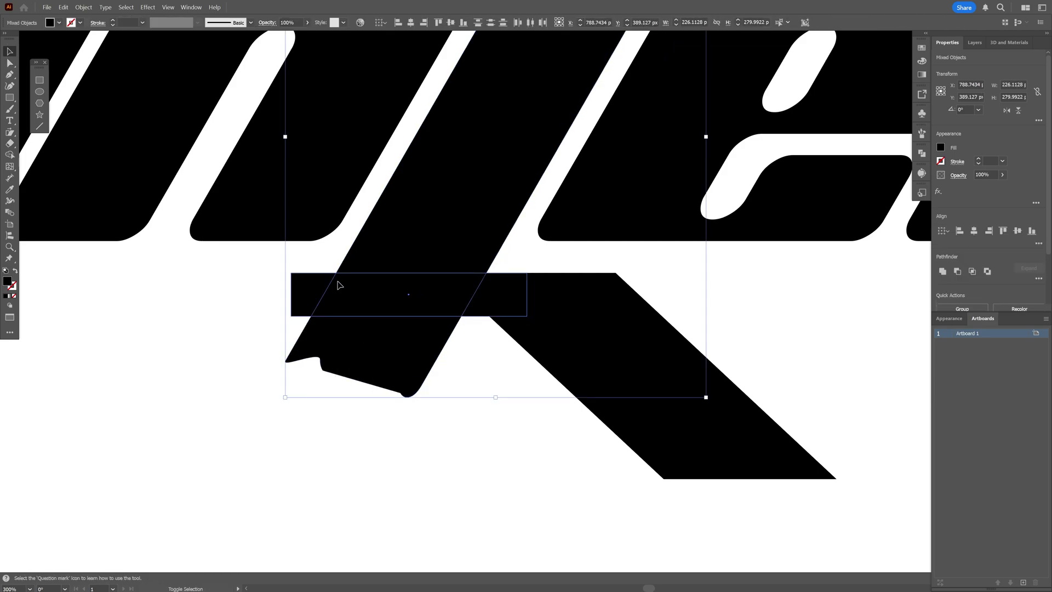
pyautogui.hotkey('shift', 'm')
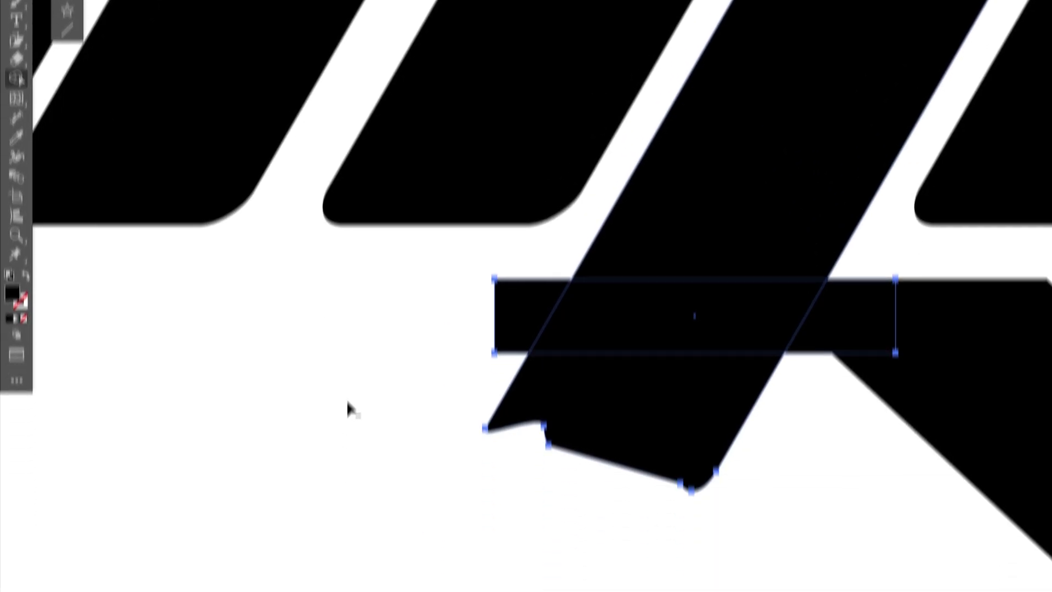
pyautogui.moveTo(511, 261)
pyautogui.mouseDown()
pyautogui.moveTo(472, 343)
pyautogui.moveTo(487, 362)
pyautogui.moveTo(593, 383)
pyautogui.mouseUp()
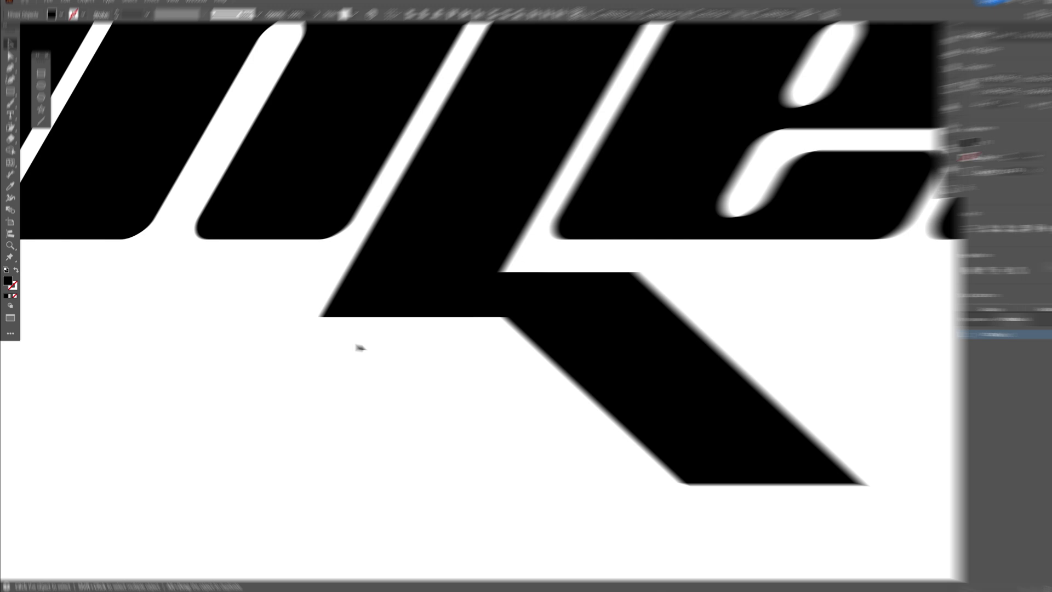
# - Unite the slanted bar with the horizontal connecting piece into one tail shape
pyautogui.click(357, 346)
pyautogui.scroll(-4, 357, 346)
pyautogui.scroll(3, 377, 317)
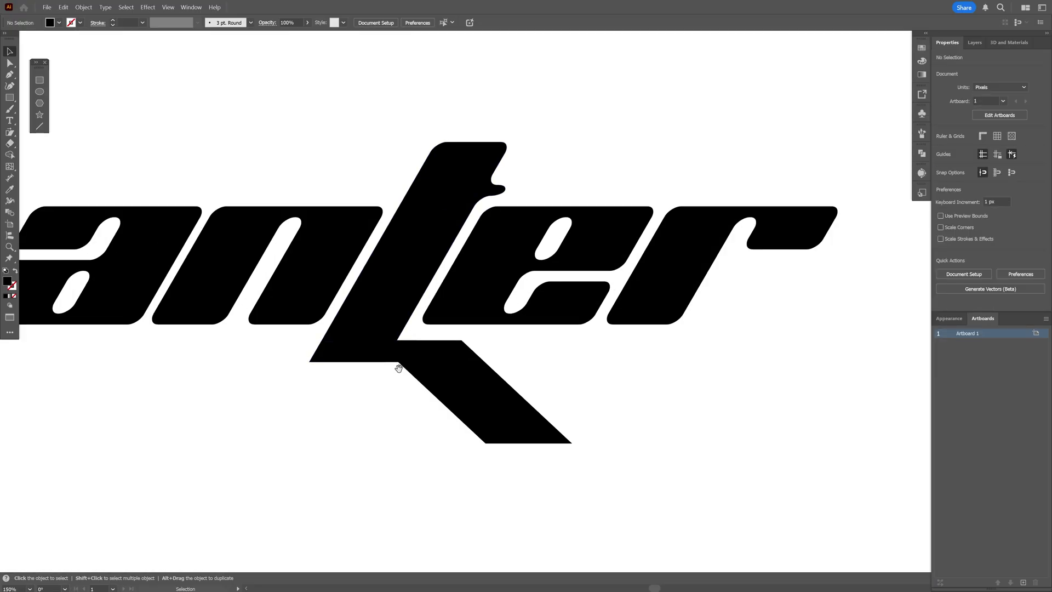
pyautogui.moveTo(388, 366); pyautogui.dragTo(422, 350)
pyautogui.scroll(2, 422, 349)
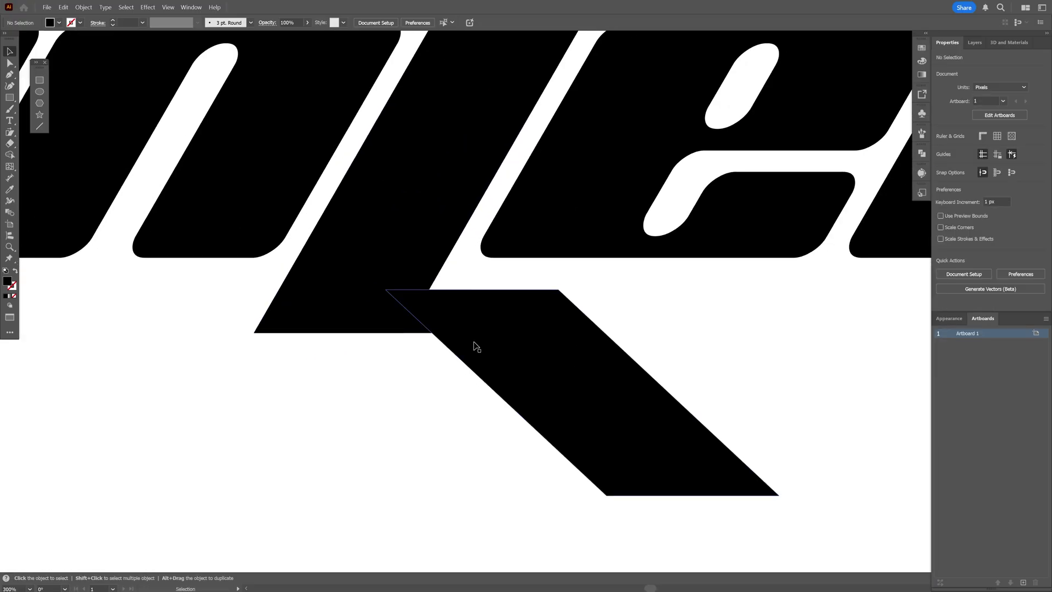
pyautogui.click(469, 343)
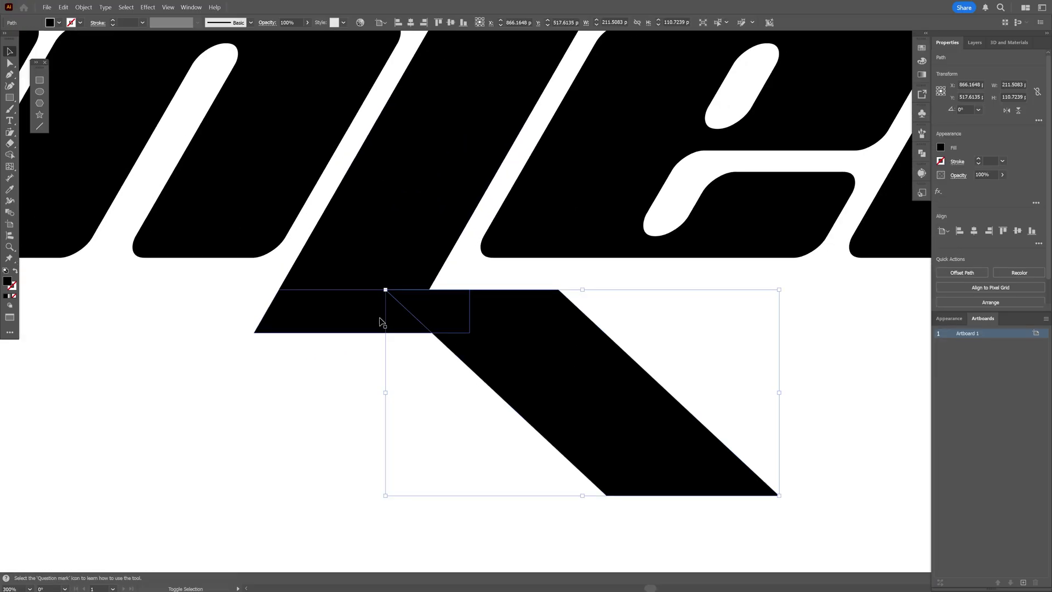
pyautogui.keyDown('shift'); pyautogui.click(356, 320); pyautogui.keyUp('shift')
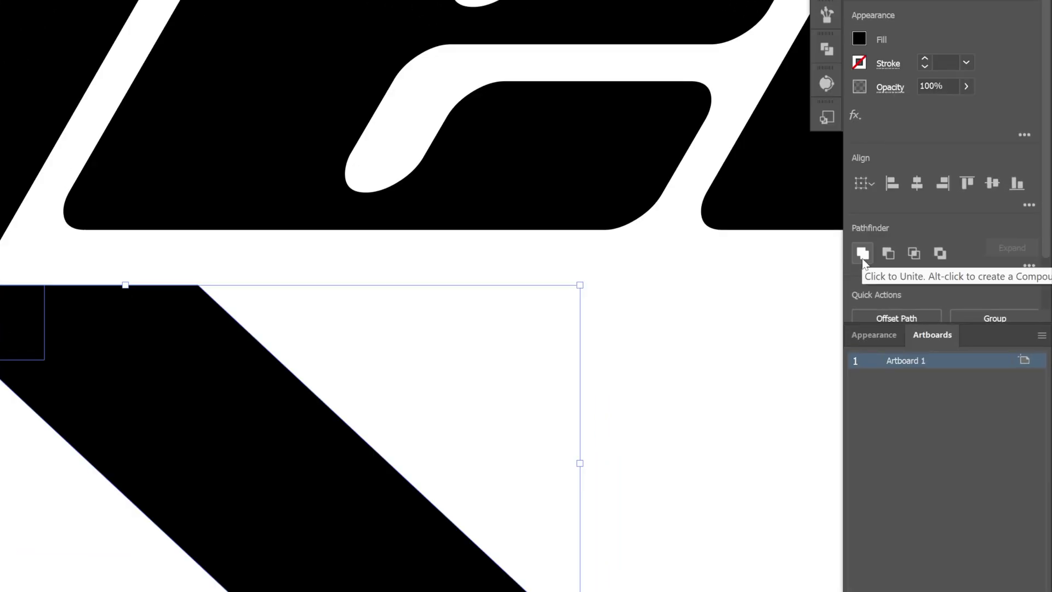
pyautogui.click(862, 255)
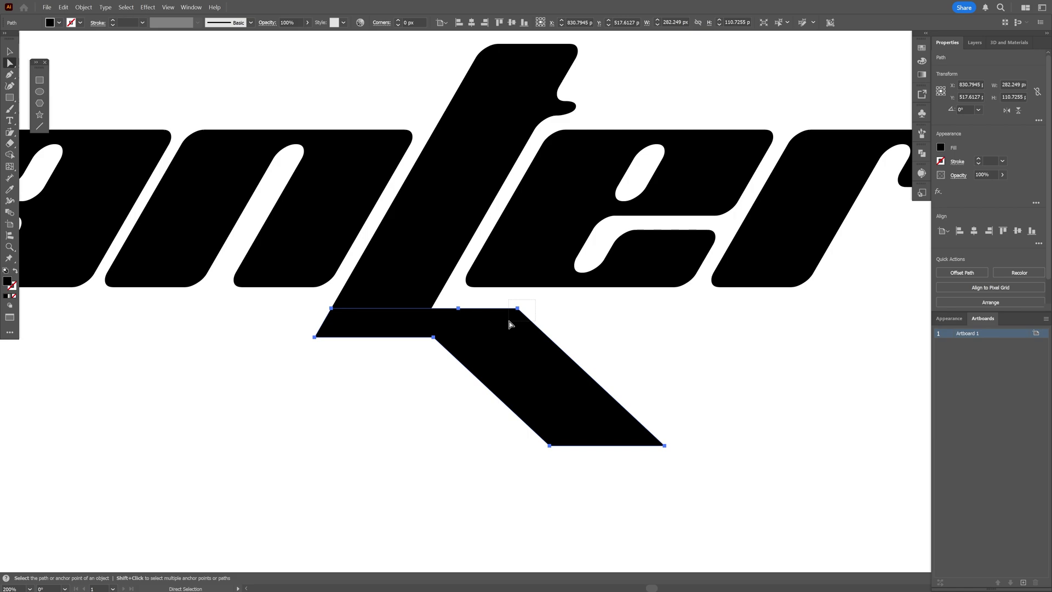
# - Round the tail's upper bend, inner bend and both corners of its lower end
pyautogui.click(517, 309)
pyautogui.moveTo(530, 439); pyautogui.dragTo(573, 412)
pyautogui.click(592, 367)
pyautogui.click(665, 445)
pyautogui.moveTo(651, 441); pyautogui.dragTo(641, 439)
pyautogui.click(433, 337)
pyautogui.moveTo(432, 345); pyautogui.dragTo(421, 374)
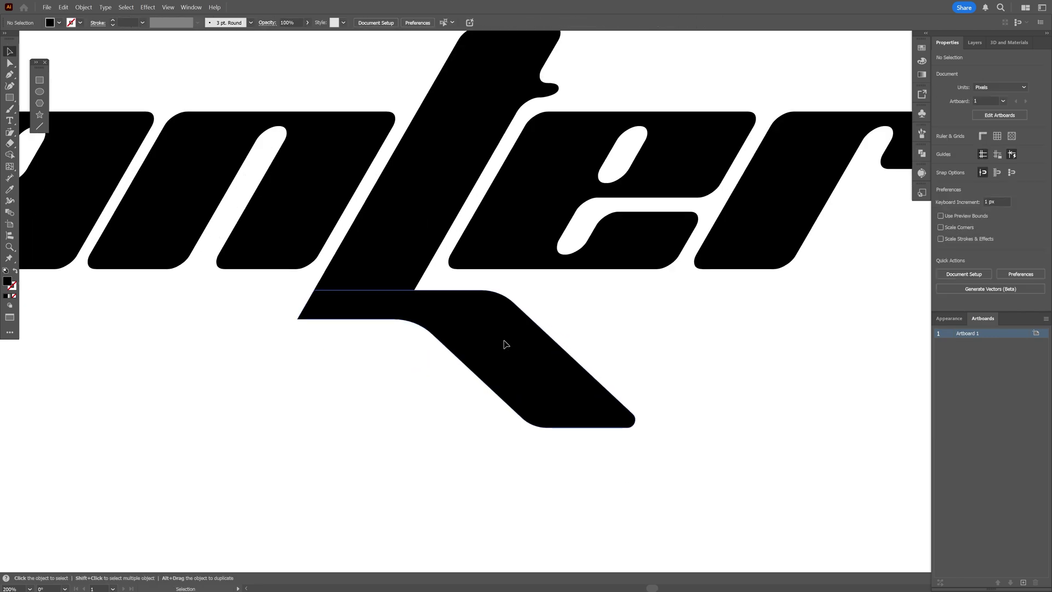
# - Place a duplicate of the rounded tail to the lower right of the word
pyautogui.click(504, 345)
pyautogui.moveTo(567, 338); pyautogui.dragTo(496, 329)
pyautogui.moveTo(355, 304)
pyautogui.mouseDown()
pyautogui.moveTo(608, 351)
pyautogui.moveTo(717, 390)
pyautogui.moveTo(829, 380)
pyautogui.mouseUp()
pyautogui.click(600, 348)
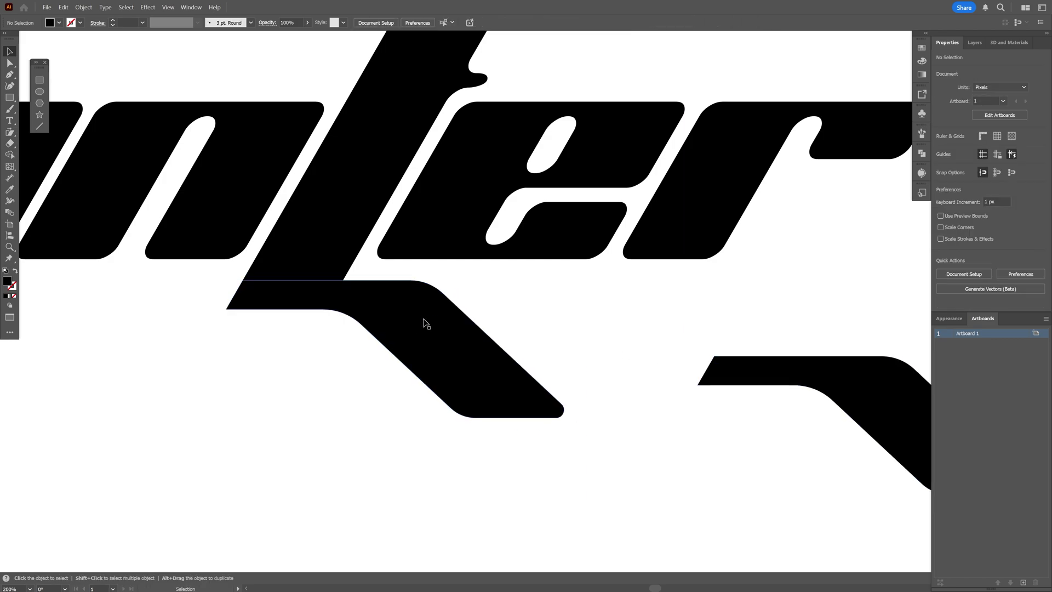
# - Unite the original tail with the letter t
pyautogui.scroll(1, 246, 312)
pyautogui.scroll(-2, 511, 395)
pyautogui.scroll(2, 413, 341)
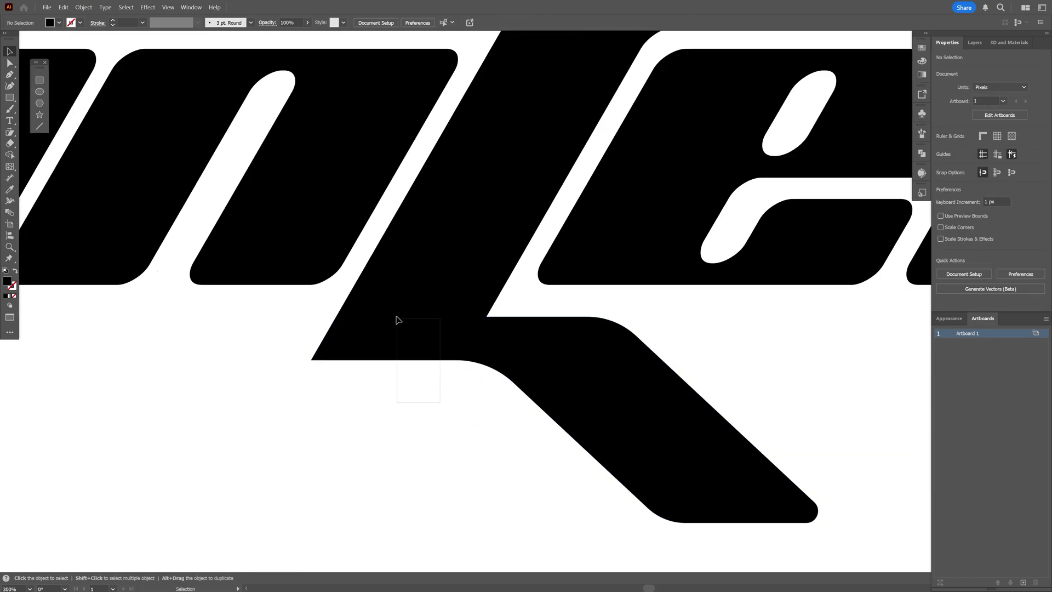
pyautogui.moveTo(397, 316); pyautogui.dragTo(393, 315)
pyautogui.click(942, 272)
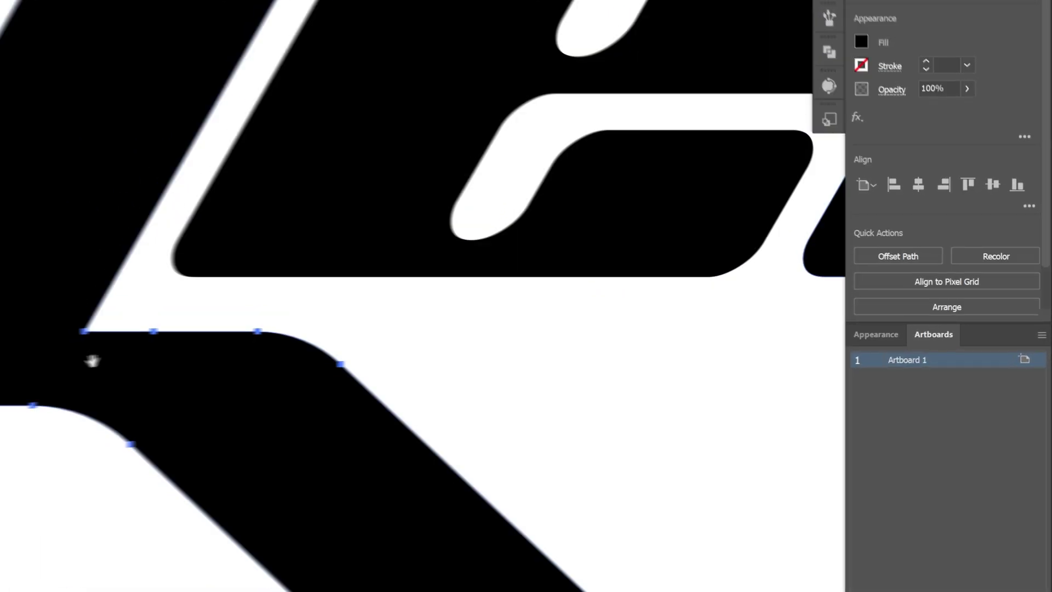
# - Round the t's lower-left corner to a radius of about 15.5 px and soften the inner corner where the tail starts
pyautogui.moveTo(92, 361); pyautogui.dragTo(104, 355)
pyautogui.moveTo(307, 347); pyautogui.dragTo(407, 338)
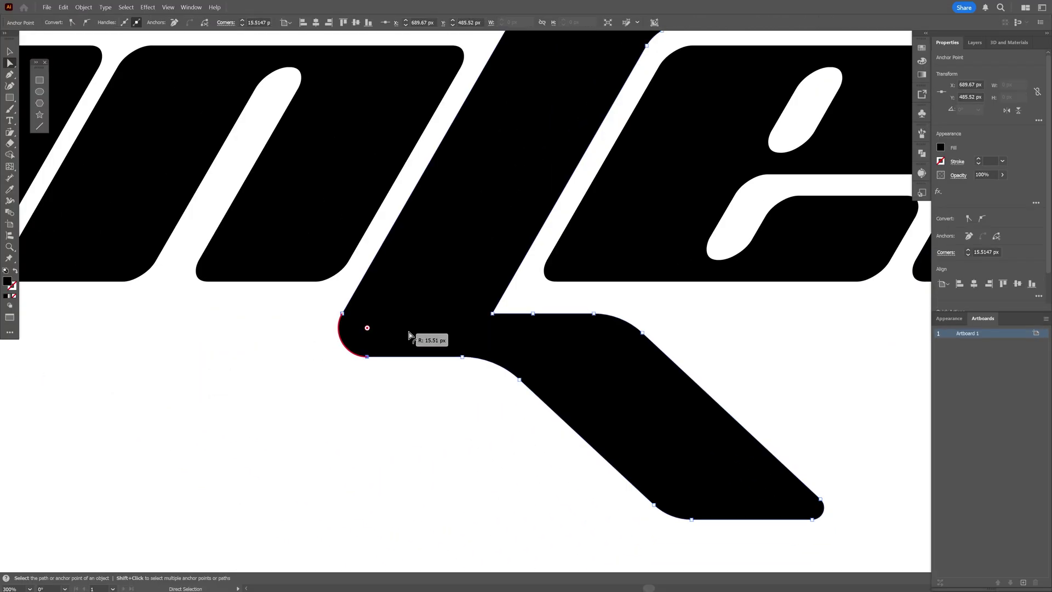
pyautogui.hotkey('ctrl', '+')
pyautogui.click(374, 360)
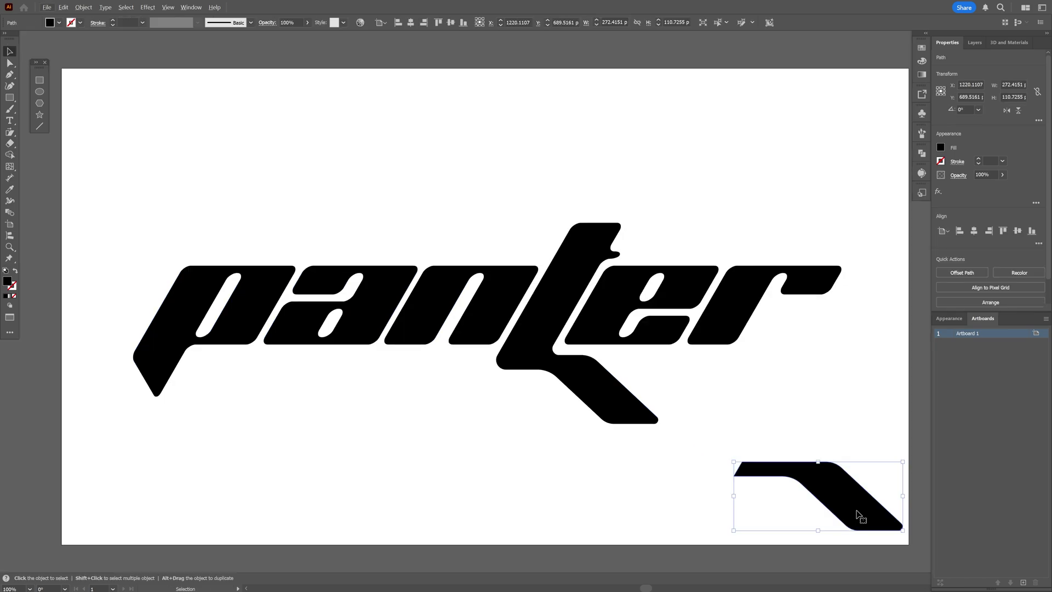
# - Move the spare tail copy over the lower tip of the p so its slanted edge crosses the descender
pyautogui.moveTo(862, 512); pyautogui.dragTo(153, 413)
pyautogui.hotkey('ctrl', '+')
pyautogui.hotkey('ctrl', '+')
pyautogui.hotkey('ctrl', '+')
pyautogui.hotkey('ctrl', '+')
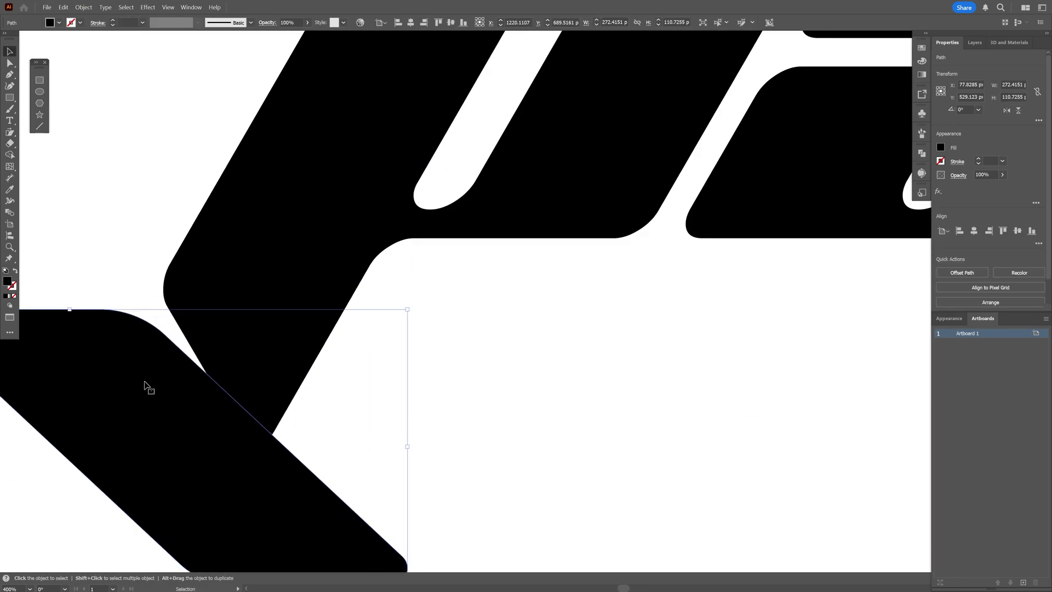
pyautogui.hscroll(-4, 149, 387)
pyautogui.moveTo(401, 486); pyautogui.dragTo(371, 427)
# - Cut the p's lower tip along the copy's slanted edge and remove the copy with Shape Builder
pyautogui.keyDown('shift'); pyautogui.click(357, 384); pyautogui.keyUp('shift')
pyautogui.hotkey('shift', 'm')
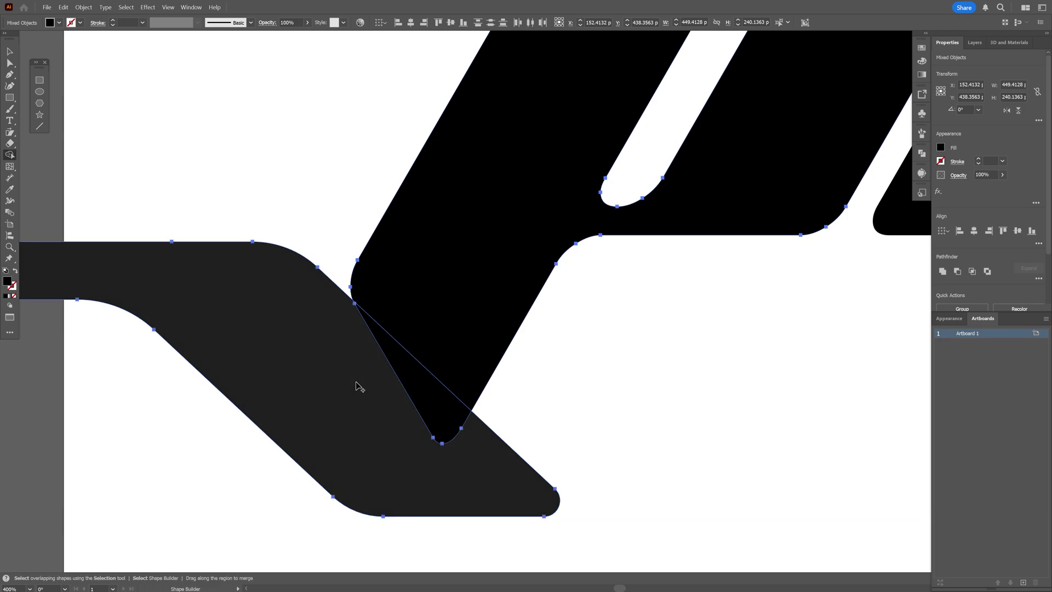
pyautogui.keyDown('alt'); pyautogui.moveTo(436, 399); pyautogui.dragTo(391, 480); pyautogui.keyUp('alt')
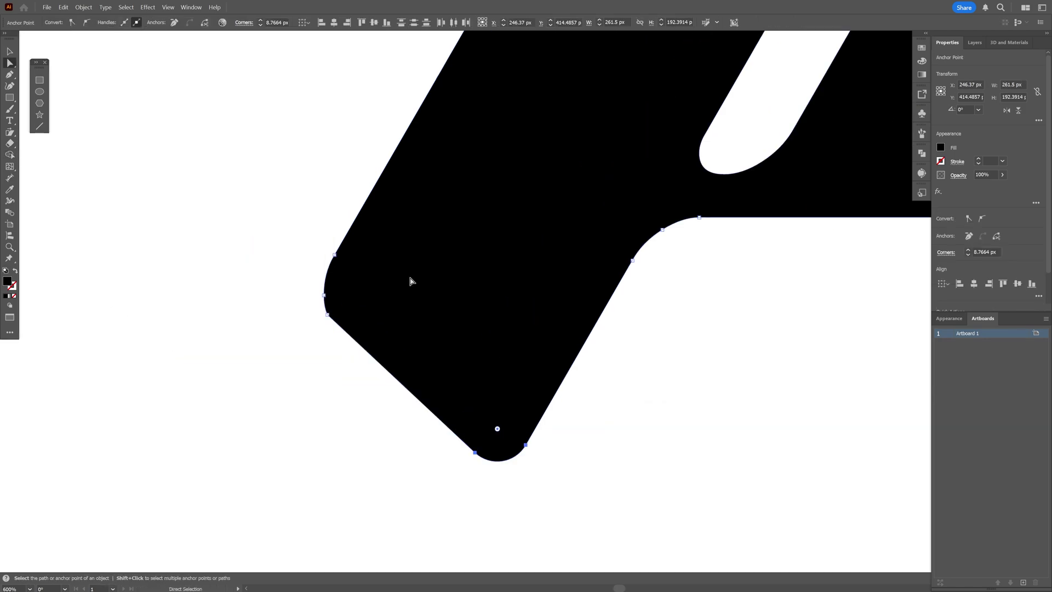
# - Delete the extra anchor point on the rounded left corner of the p's descender and increase that corner's rounding
pyautogui.press('-')
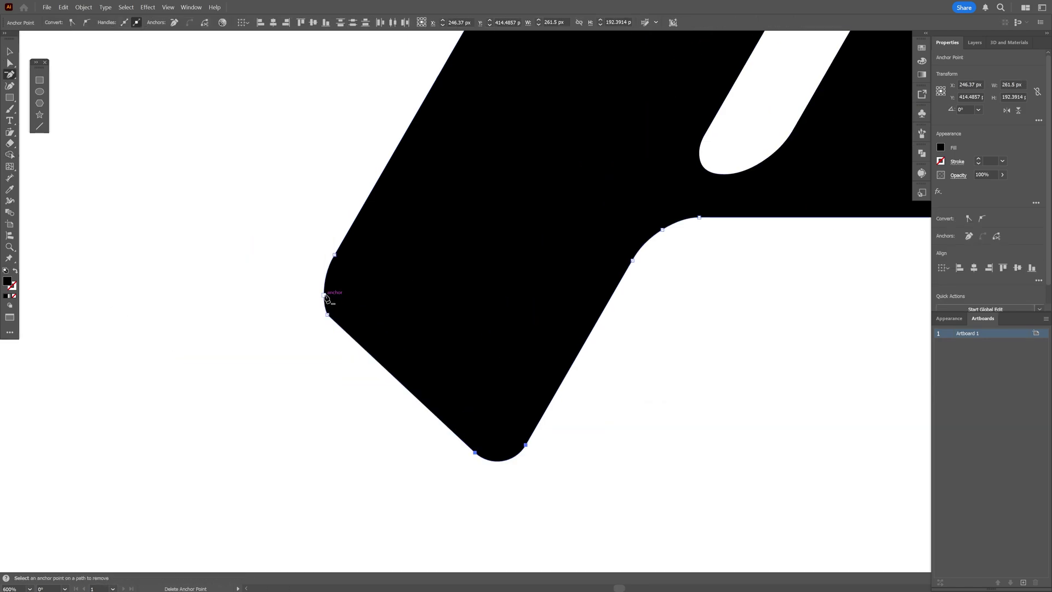
pyautogui.click(325, 298)
pyautogui.press('a')
pyautogui.moveTo(332, 312); pyautogui.dragTo(465, 302)
pyautogui.press('v')
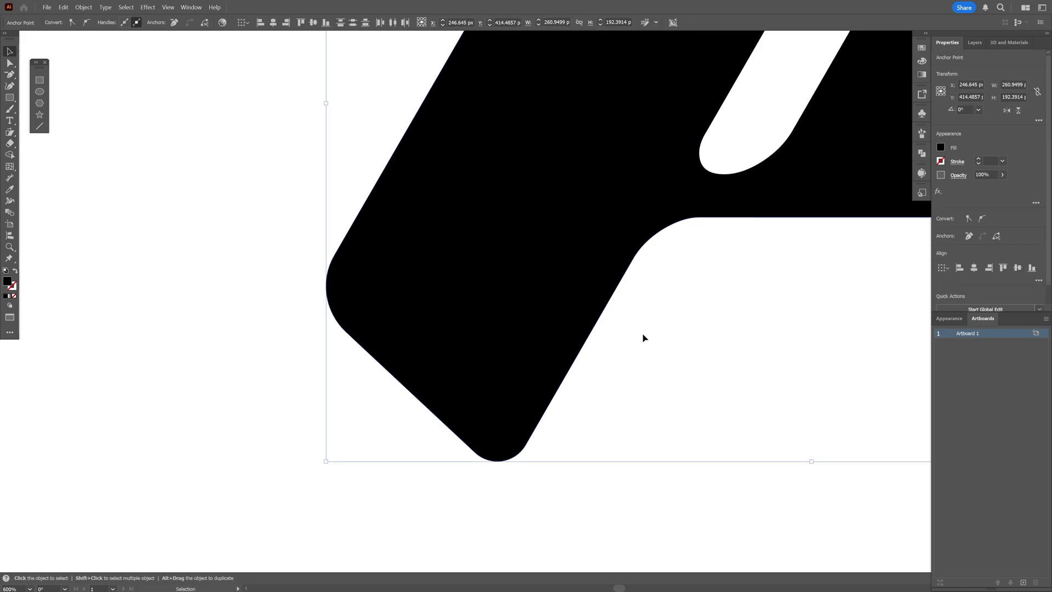
pyautogui.click(643, 335)
pyautogui.hotkey('ctrl', '1')
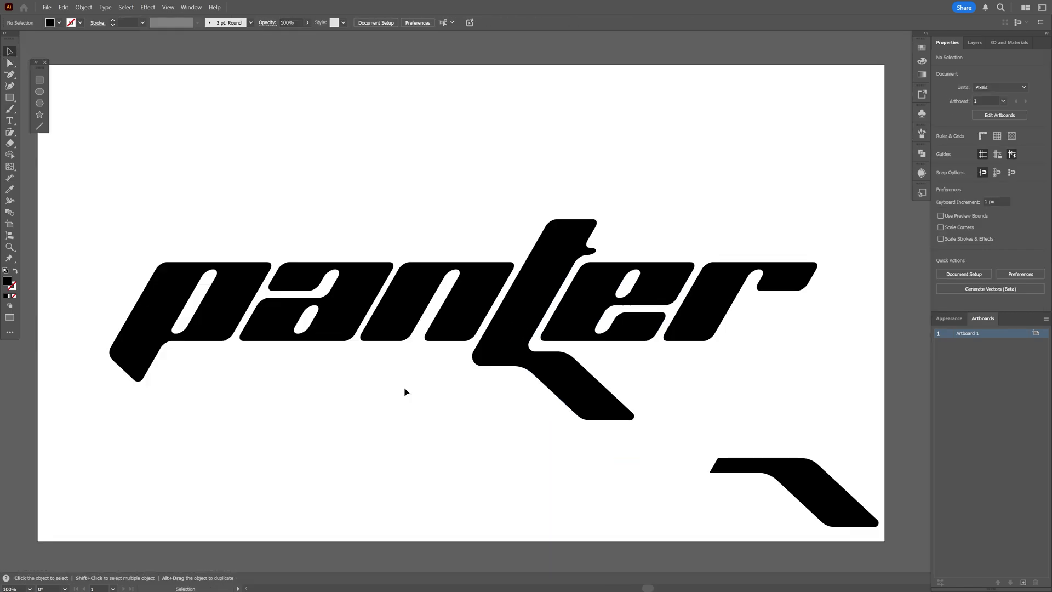
# - Replace the final r with a copy of the reshaped p
pyautogui.click(696, 313)
pyautogui.hotkey('ctrl', 'shift', 'a')
pyautogui.click(219, 322)
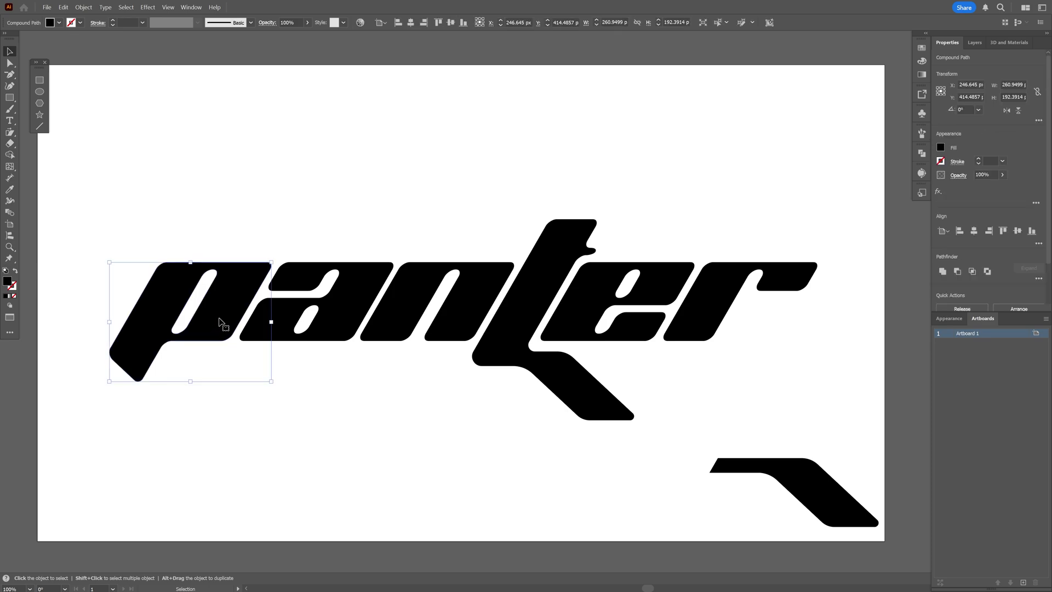
pyautogui.moveTo(217, 321); pyautogui.dragTo(764, 370)
pyautogui.click(772, 269)
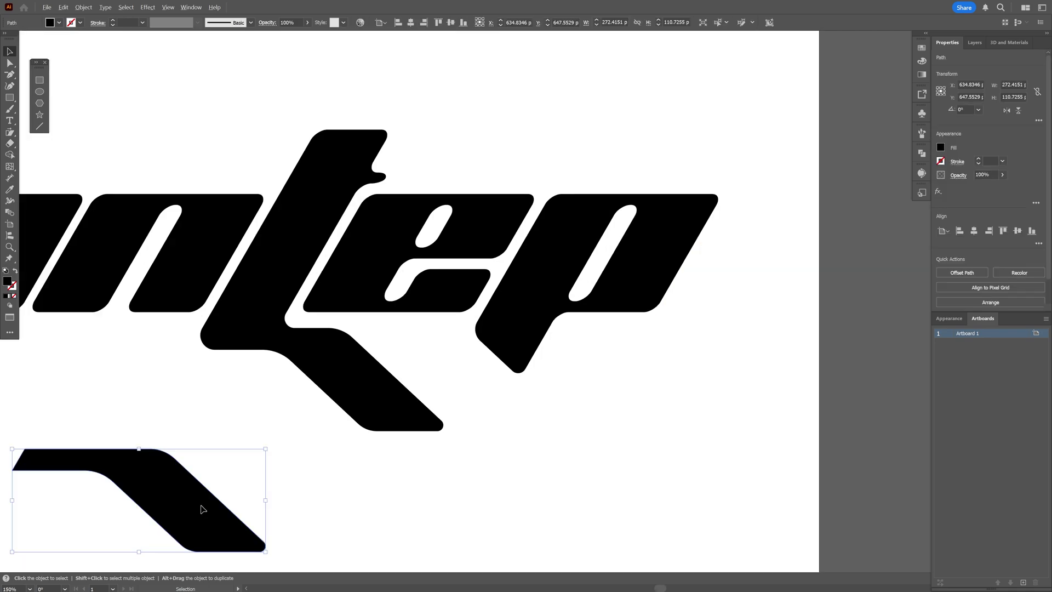
# - Place a tail copy on the last p's descender, pull its protruding lower-left anchor inside the stem, and unite the two shapes
pyautogui.moveTo(207, 505); pyautogui.dragTo(649, 379)
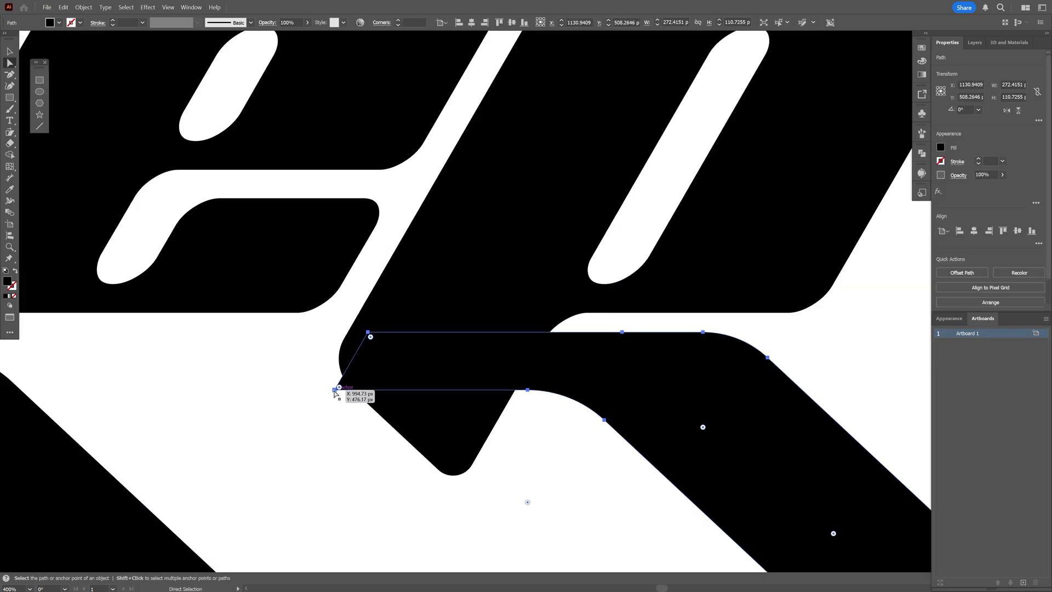
pyautogui.moveTo(338, 390); pyautogui.dragTo(430, 389)
pyautogui.press('v')
pyautogui.keyDown('shift'); pyautogui.click(465, 328); pyautogui.keyUp('shift')
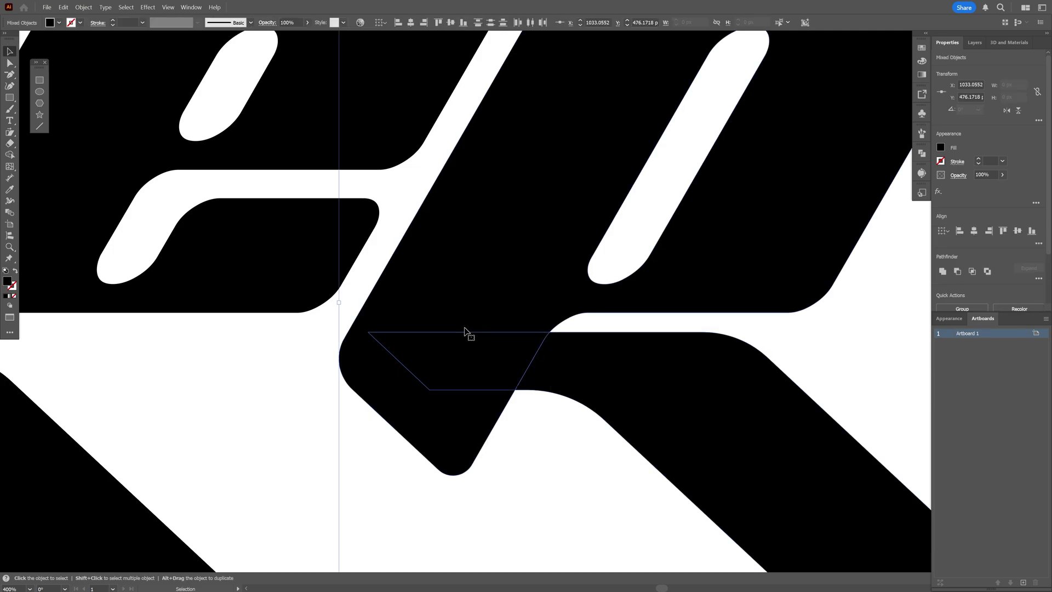
pyautogui.click(943, 272)
# - Cover the pointed end of the gap between the last p's bowl and tail with a rectangle about 26.6 × 16.6 px and unite it with the letter
pyautogui.hotkey('ctrl', '=')
pyautogui.hotkey('ctrl', '=')
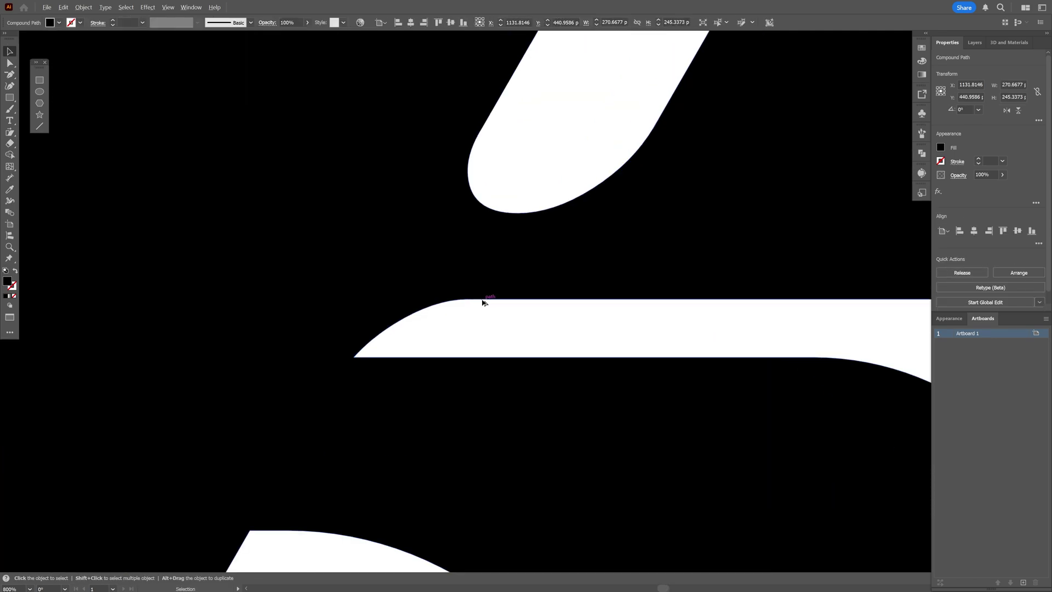
pyautogui.click(39, 80)
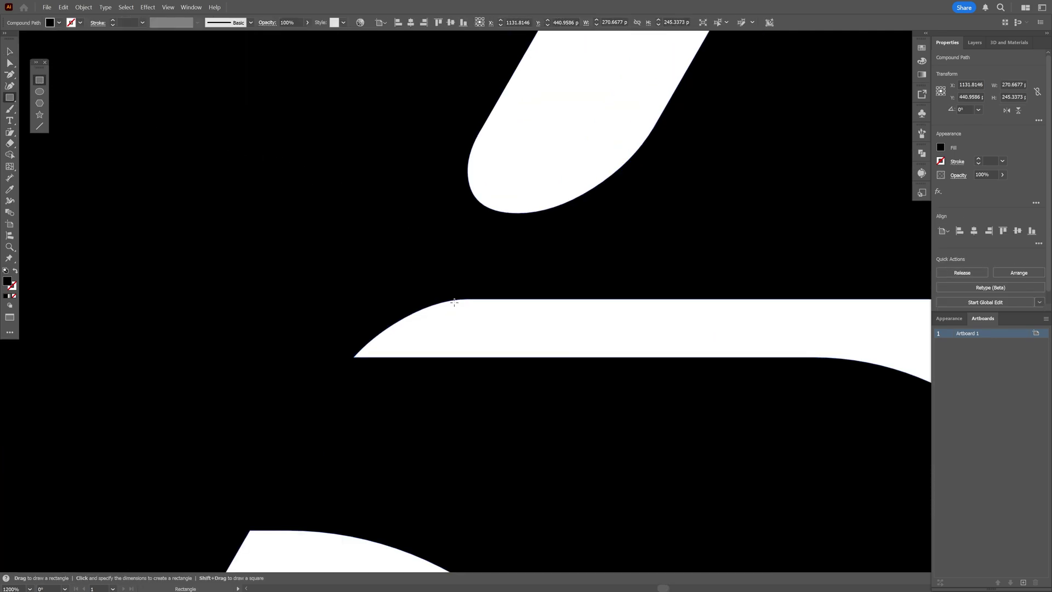
pyautogui.moveTo(492, 274); pyautogui.dragTo(294, 397)
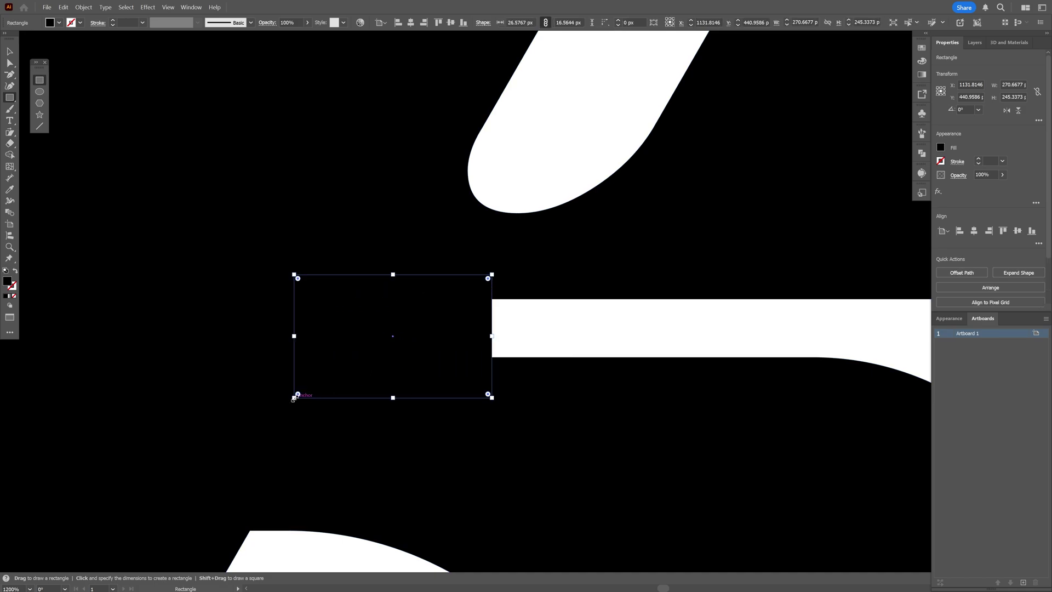
pyautogui.press('v')
pyautogui.moveTo(599, 332); pyautogui.dragTo(435, 387)
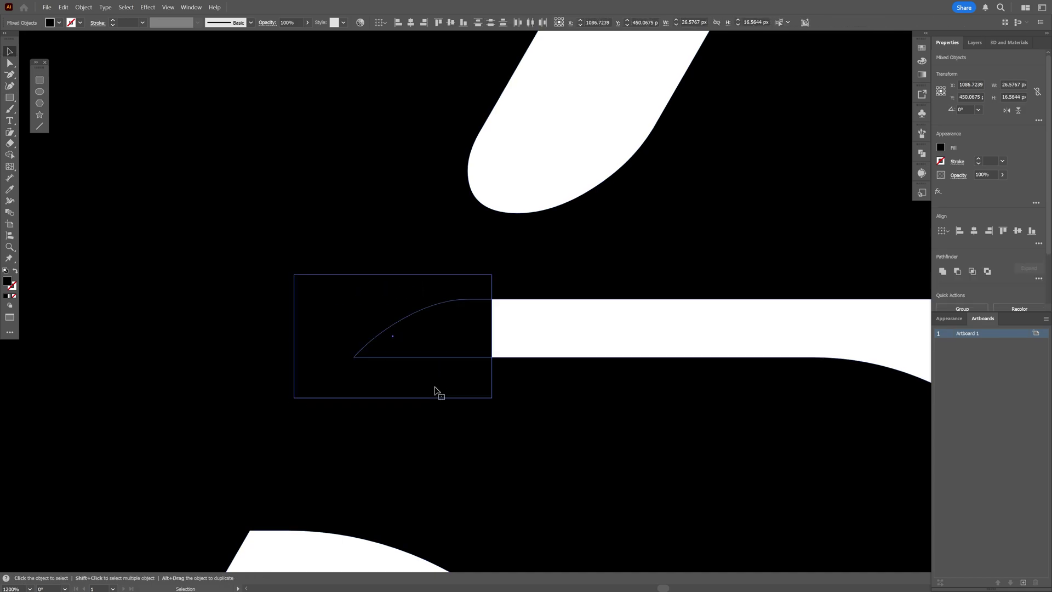
pyautogui.click(943, 272)
# - Round the two square corners at the gap's inner end to a radius of about 3.9 px
pyautogui.press('a')
pyautogui.moveTo(518, 336); pyautogui.dragTo(460, 376)
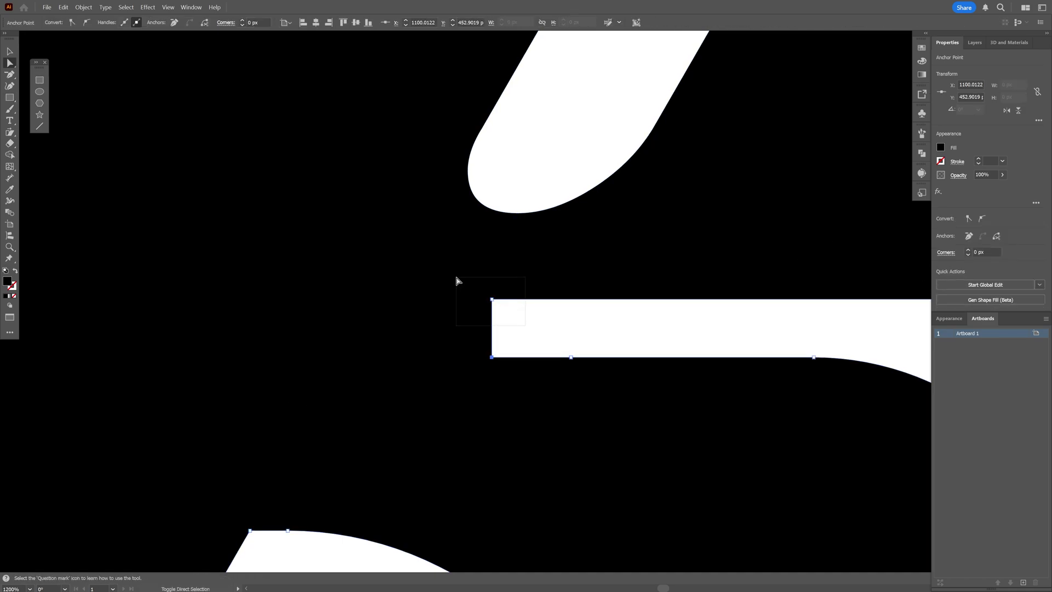
pyautogui.click(507, 311)
pyautogui.moveTo(497, 307); pyautogui.dragTo(554, 347)
pyautogui.scroll(-1, 554, 348)
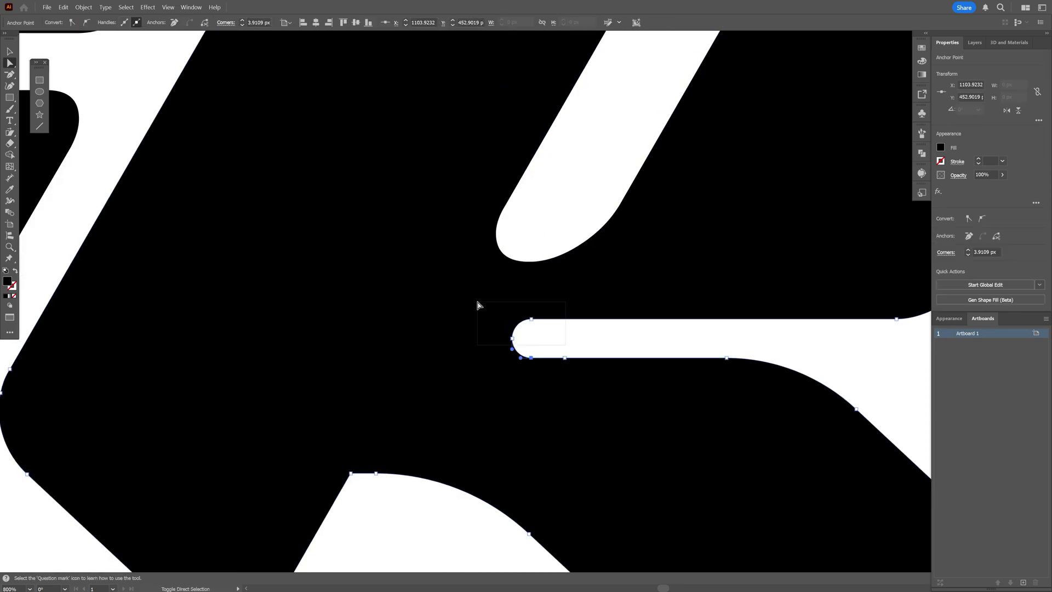
pyautogui.moveTo(477, 301); pyautogui.dragTo(456, 319)
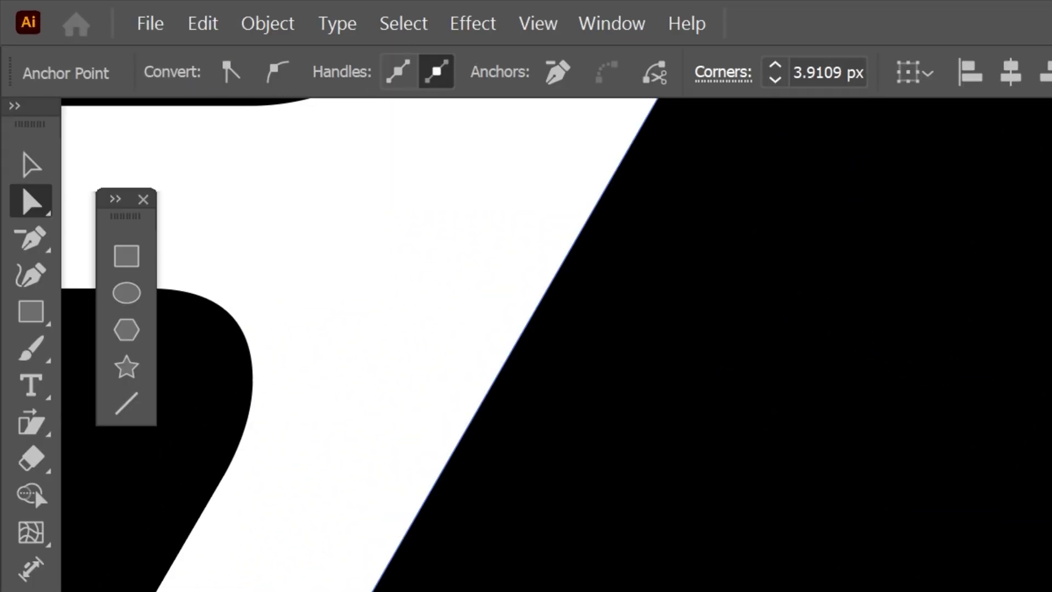
# - Delete the extra anchor point beside the inner corner below the last p's tail and round that corner
pyautogui.moveTo(9, 74); pyautogui.dragTo(86, 98)
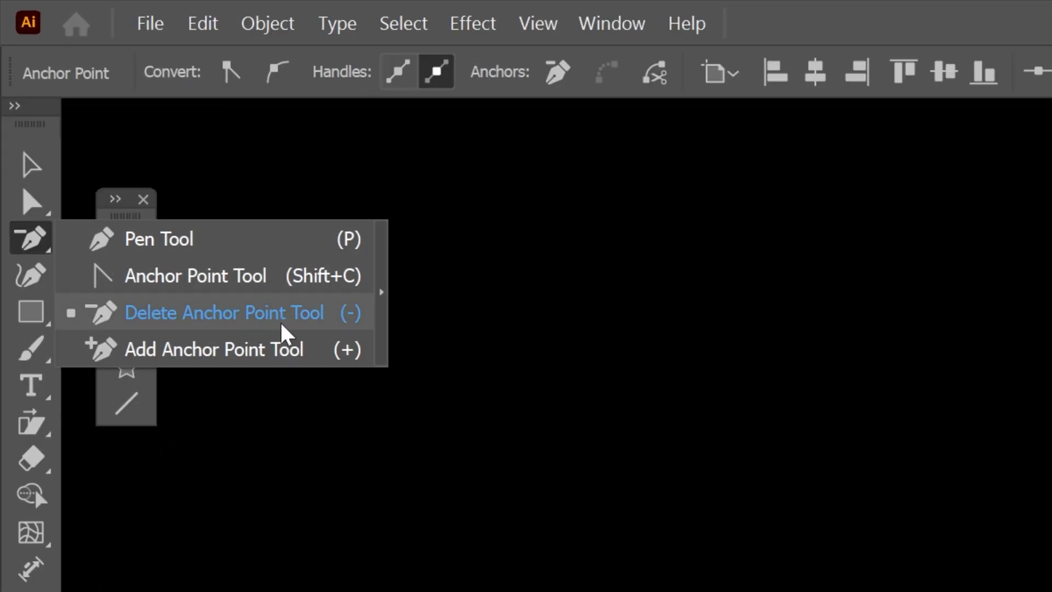
pyautogui.click(282, 332)
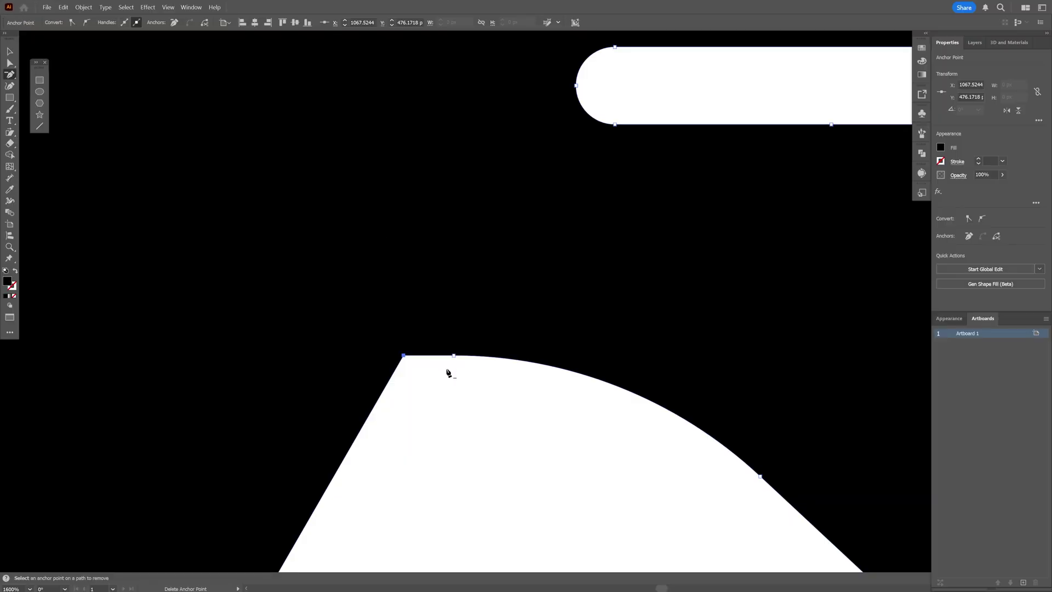
pyautogui.click(453, 356)
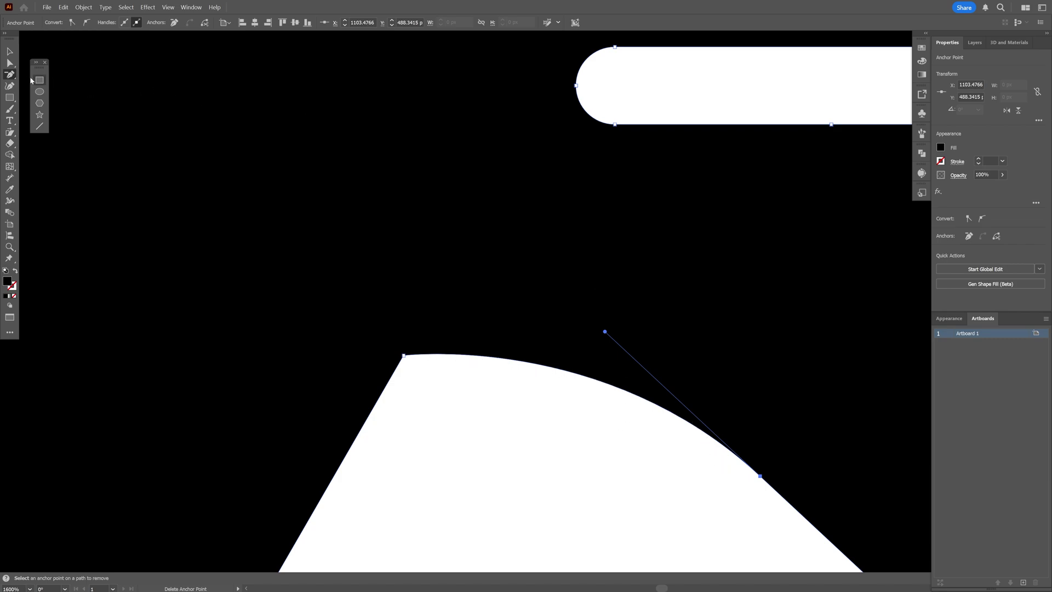
pyautogui.click(9, 65)
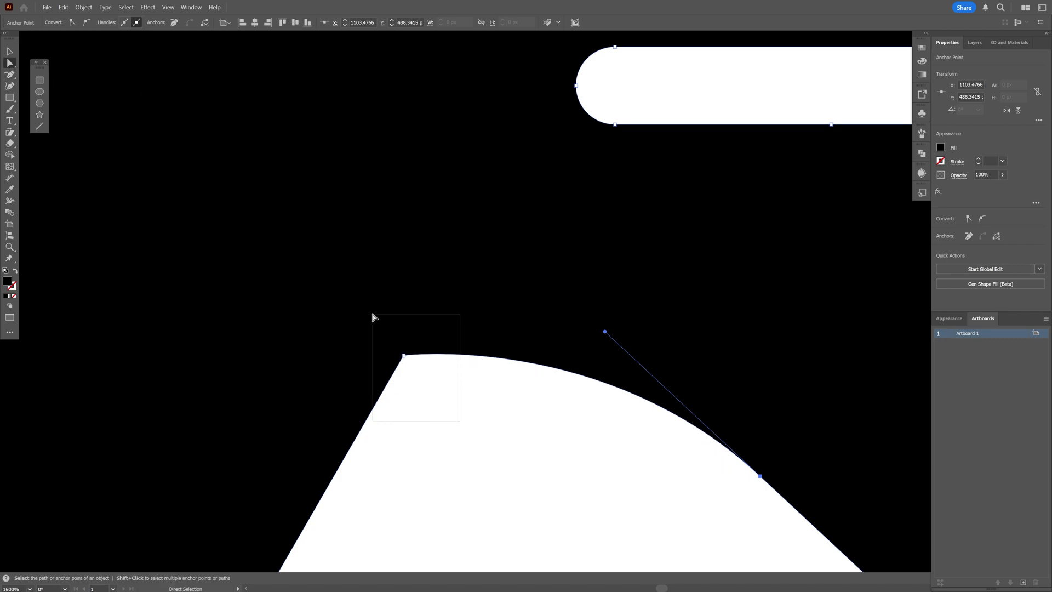
pyautogui.scroll(-2, 418, 337)
pyautogui.moveTo(372, 314); pyautogui.dragTo(424, 281)
pyautogui.moveTo(419, 321); pyautogui.dragTo(540, 396)
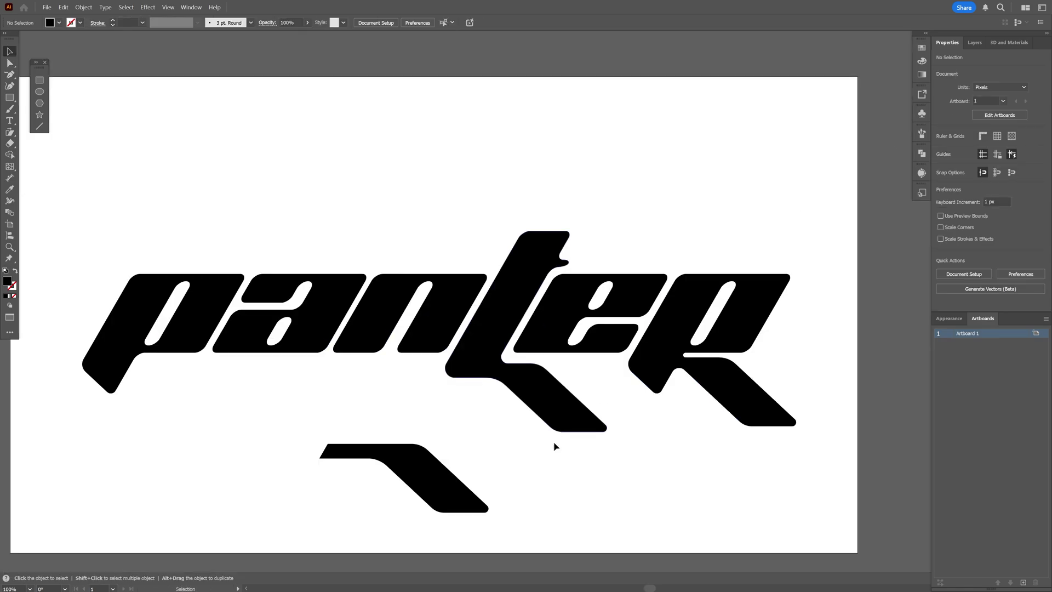
# - Add rotated tail copies above the lettering, joining one to the first p and one to the t with a long crossbar
pyautogui.moveTo(417, 472); pyautogui.dragTo(412, 205)
pyautogui.moveTo(488, 174); pyautogui.dragTo(336, 247)
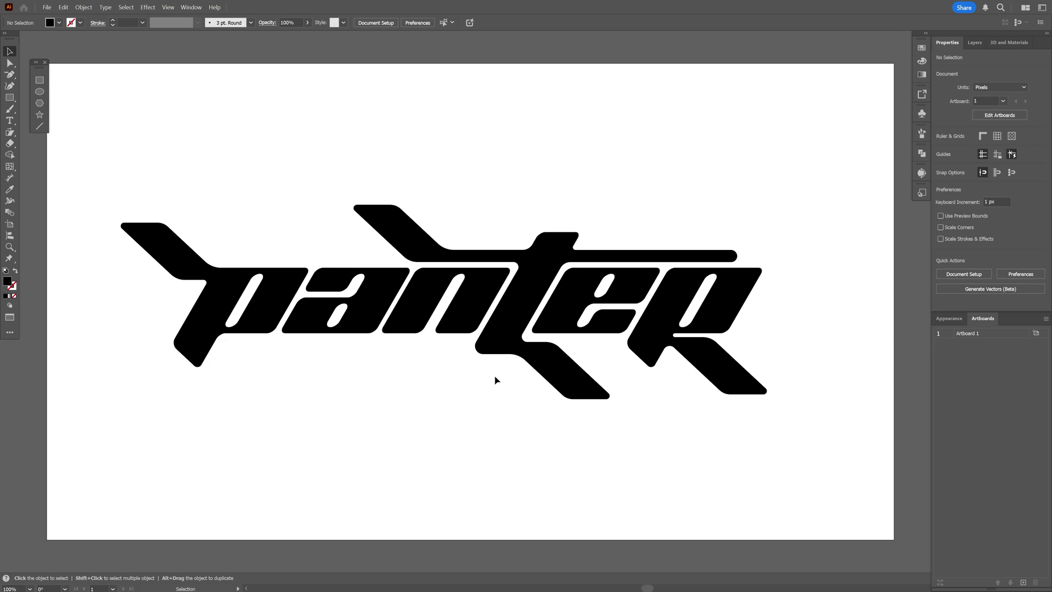
# - Group all the letter shapes of the logotype
pyautogui.rightClick(534, 277)
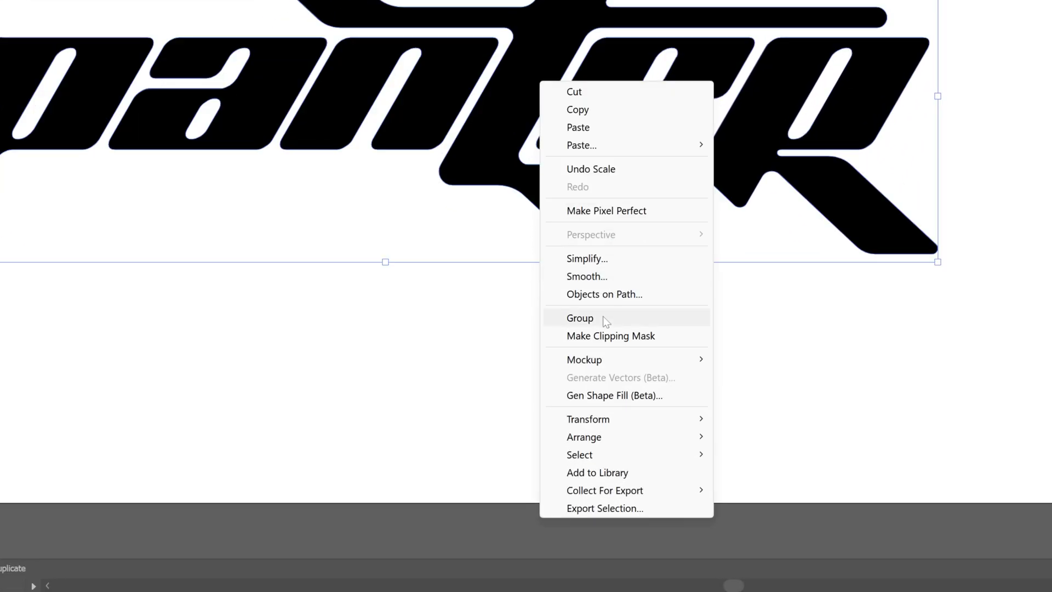
pyautogui.click(606, 322)
pyautogui.click(593, 285)
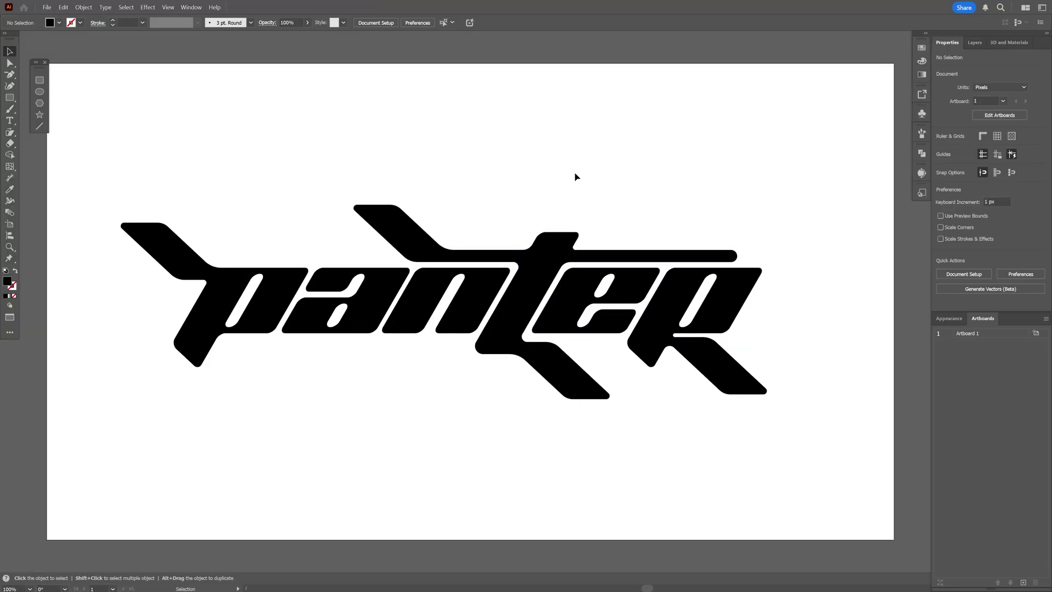
# - Draw a square about 90 px wide above the lettering and rotate it 45° into a diamond
pyautogui.click(42, 80)
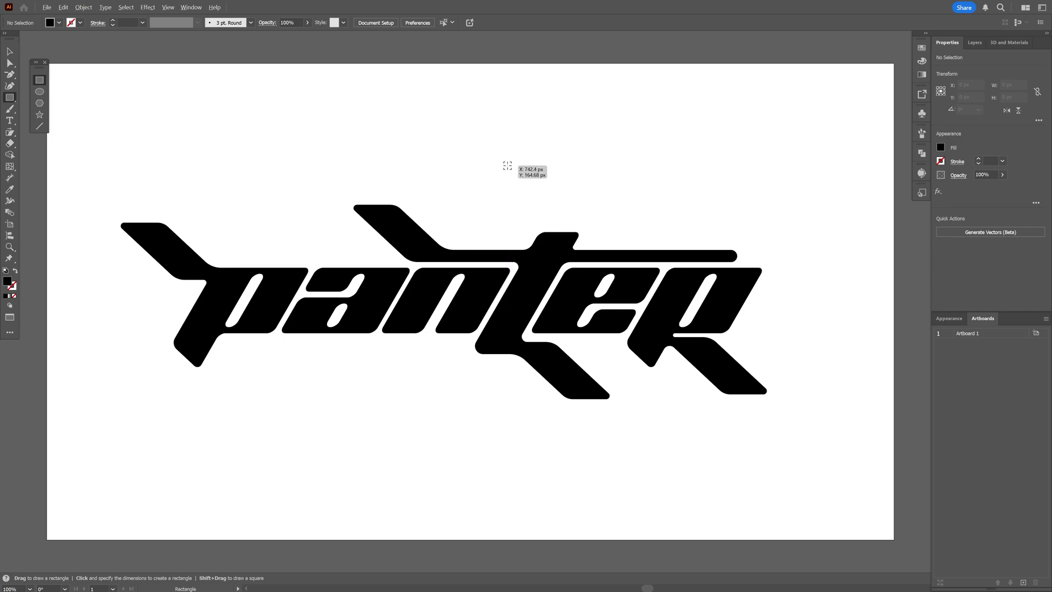
pyautogui.moveTo(504, 164); pyautogui.dragTo(532, 192)
pyautogui.press('v')
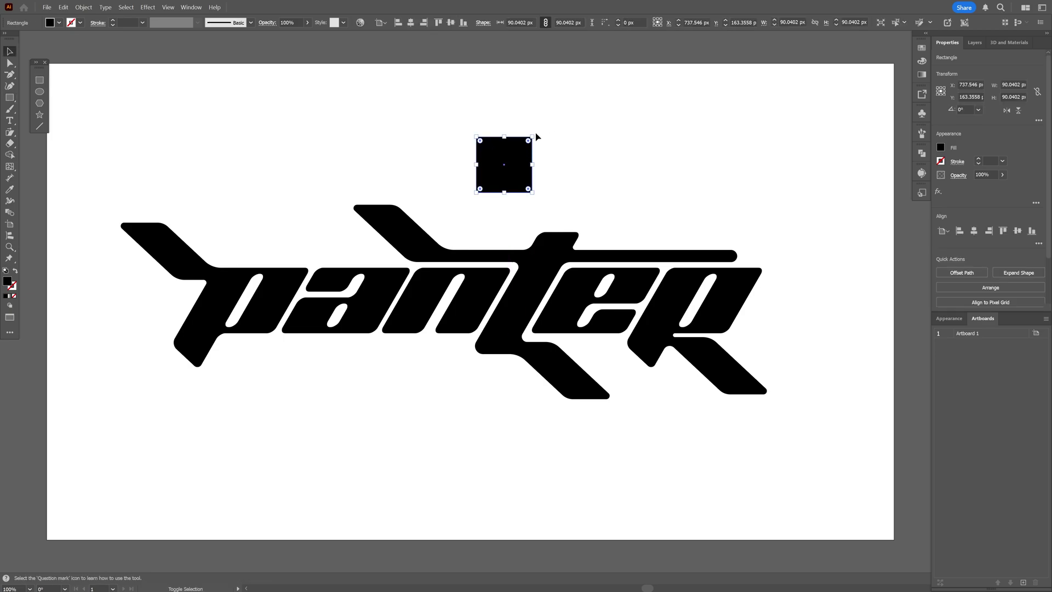
pyautogui.moveTo(535, 133); pyautogui.dragTo(578, 169)
# - Apply a Pucker & Bloat effect of -51% to the diamond to form a four-pointed star
pyautogui.scroll(2, 533, 135)
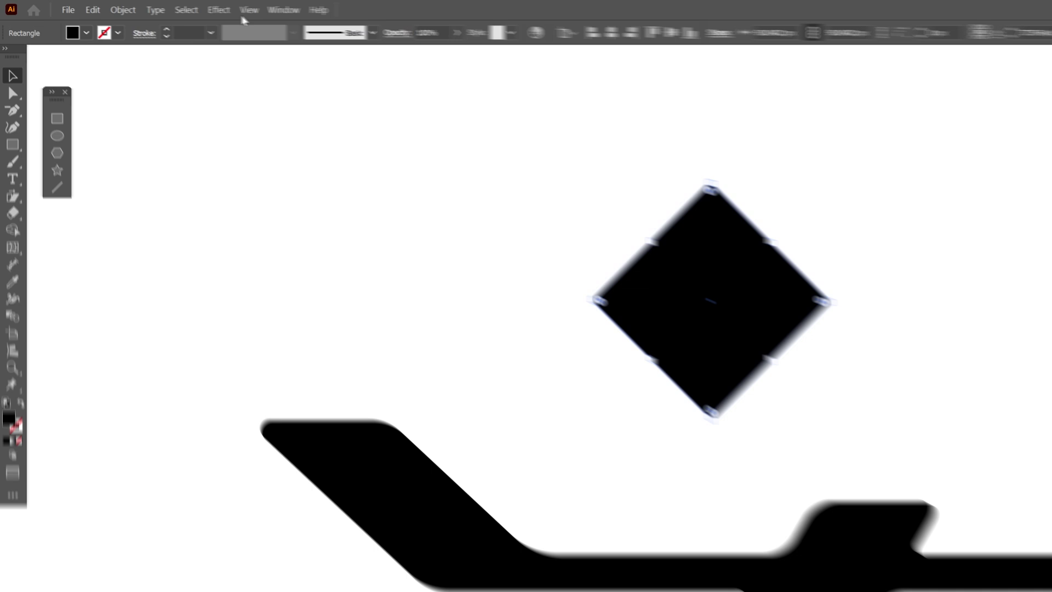
pyautogui.click(147, 7)
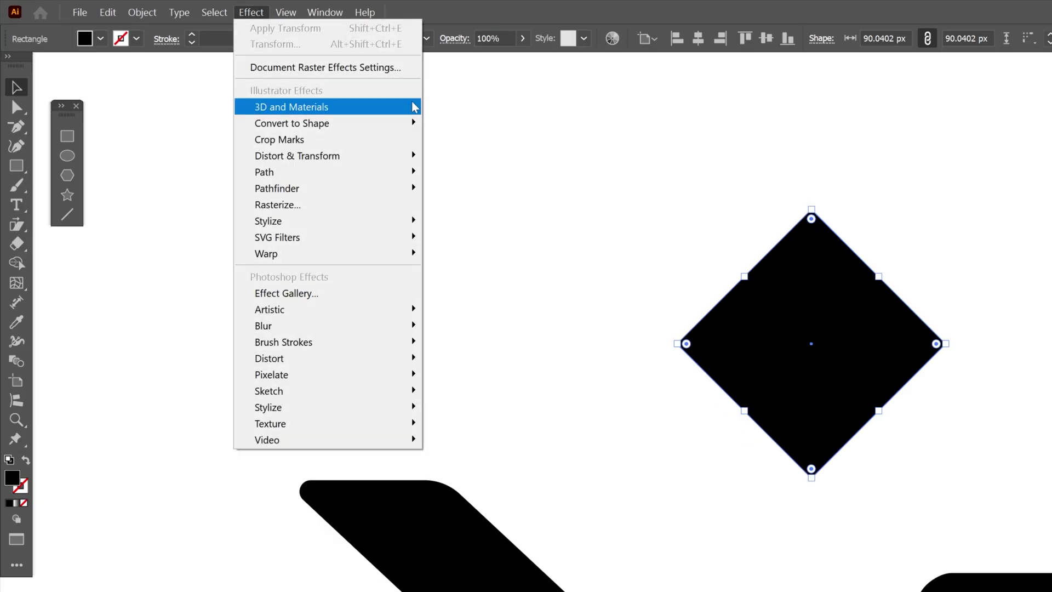
pyautogui.moveTo(406, 162)
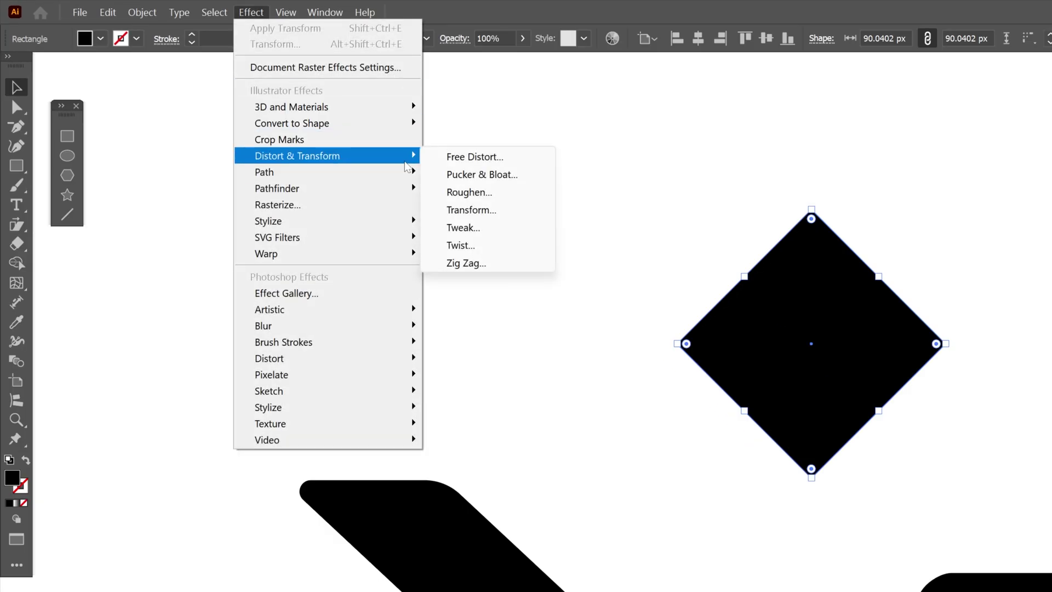
pyautogui.click(525, 176)
pyautogui.moveTo(748, 327); pyautogui.dragTo(721, 324)
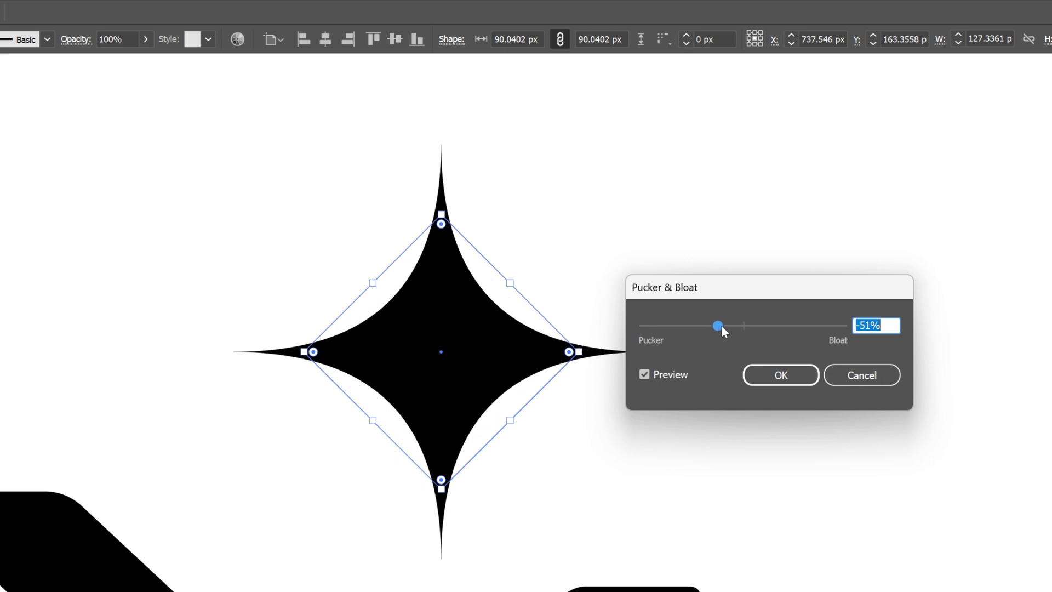
pyautogui.click(756, 379)
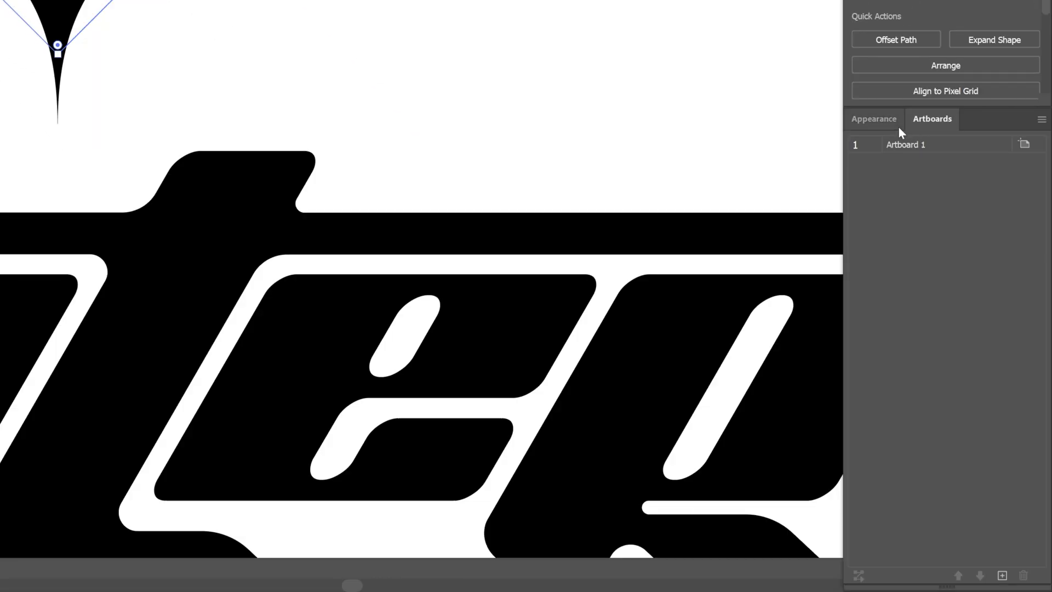
# - Add an Offset Path effect of 10 px with round joins to the star
pyautogui.click(890, 120)
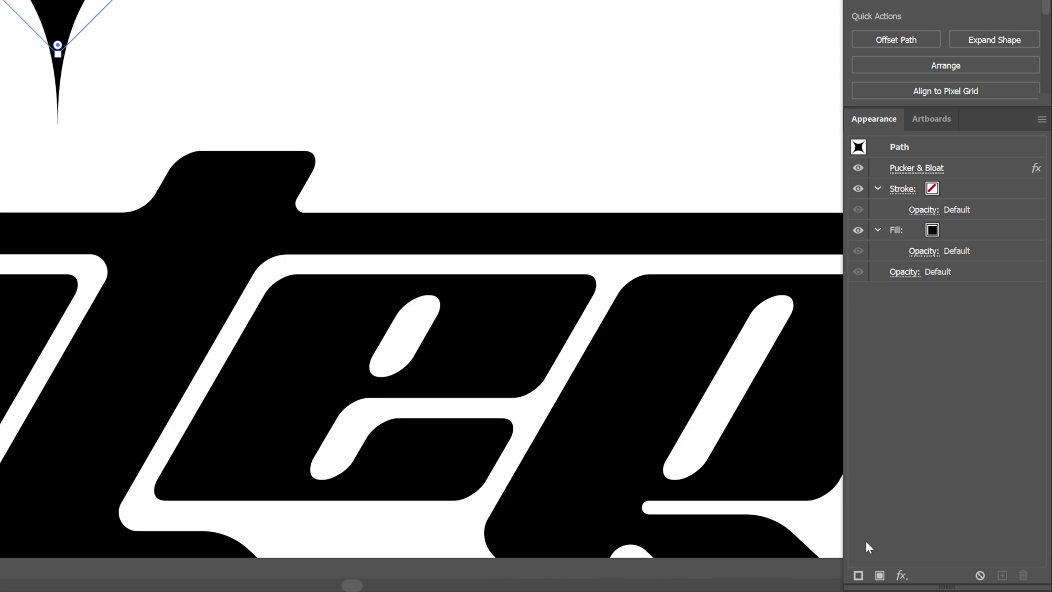
pyautogui.click(903, 574)
pyautogui.moveTo(953, 268)
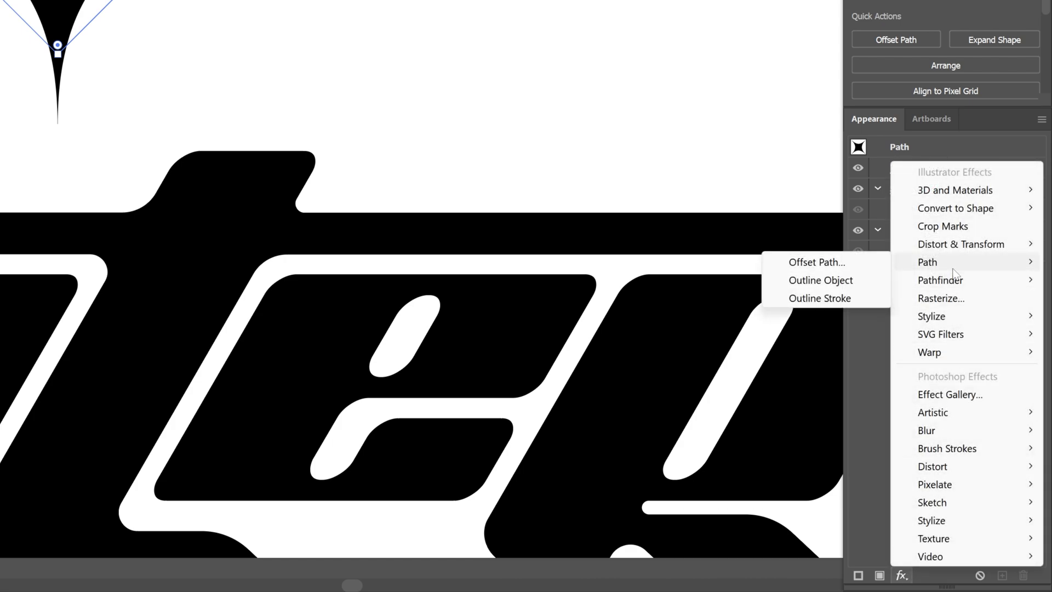
pyautogui.click(850, 264)
pyautogui.click(669, 235)
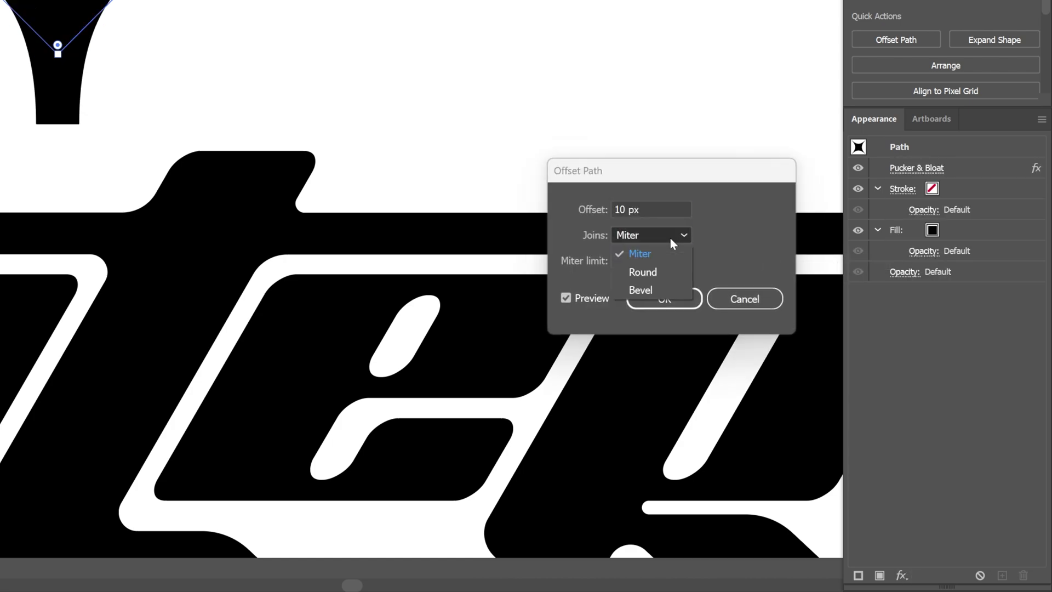
pyautogui.click(665, 273)
pyautogui.click(651, 211)
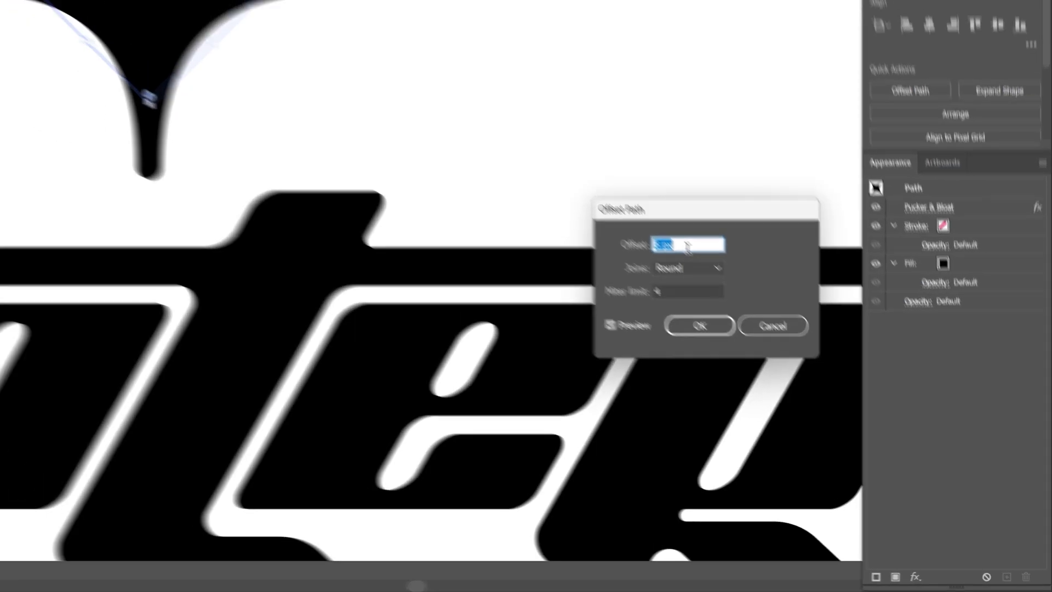
pyautogui.press('Up')
pyautogui.click(827, 423)
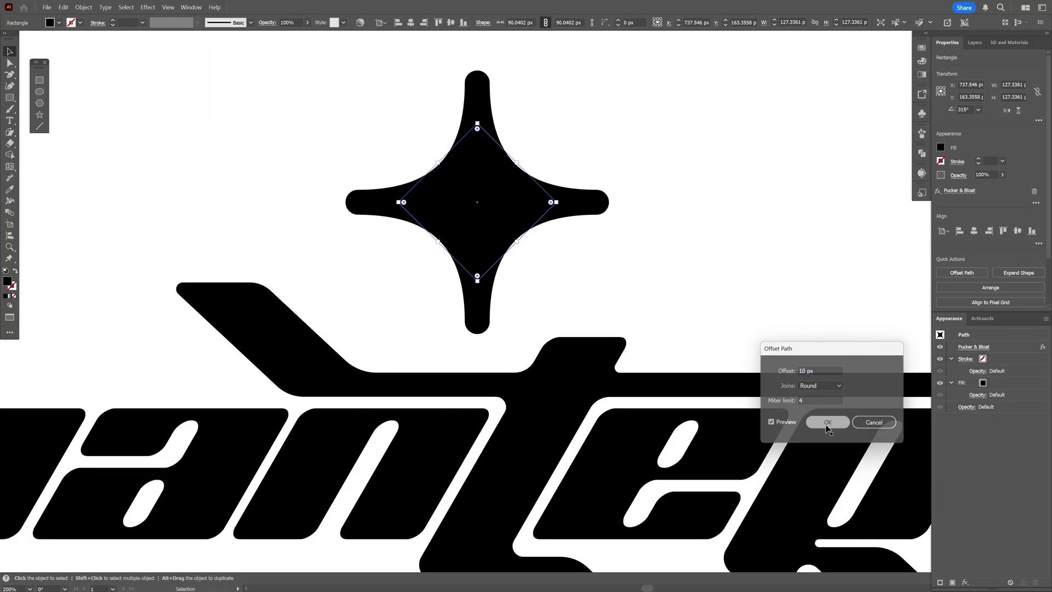
# - Move the star to the end of the t's long crossbar, beside the last p
pyautogui.moveTo(783, 416); pyautogui.dragTo(511, 365)
pyautogui.moveTo(263, 164); pyautogui.dragTo(799, 339)
pyautogui.scroll(3, 799, 338)
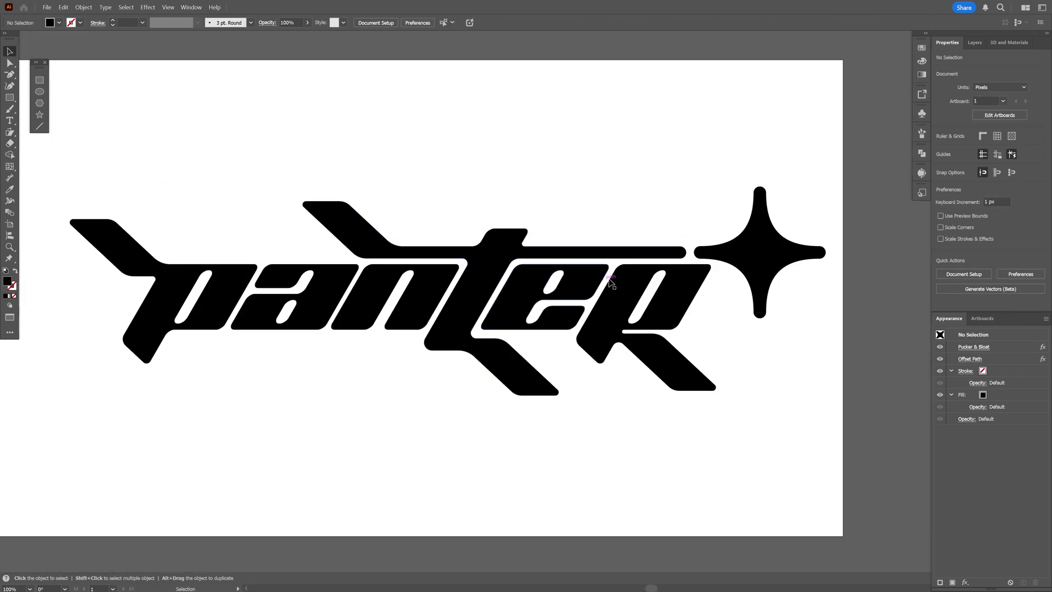
# - Apply a Free Distort effect to the star, shifting both upper corners sideways so it slants like the italic lettering
pyautogui.scroll(1, 657, 281)
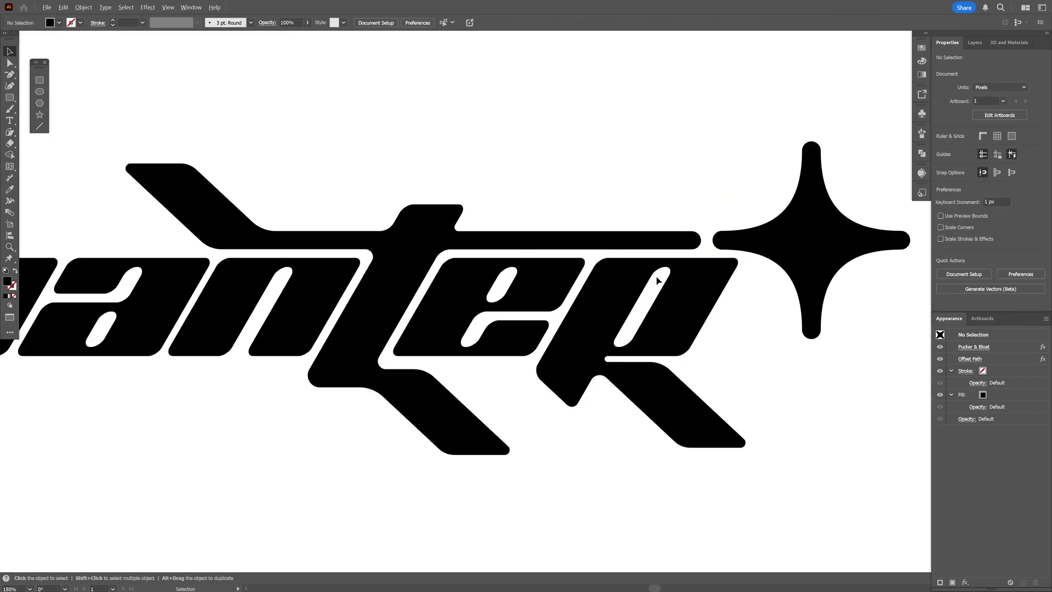
pyautogui.scroll(4, 827, 233)
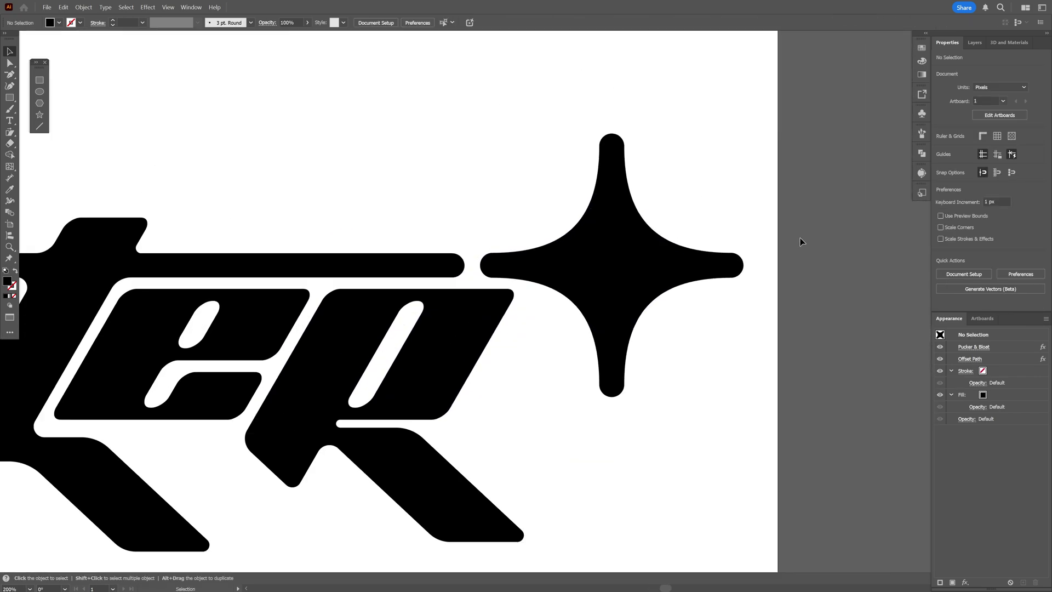
pyautogui.click(715, 284)
pyautogui.moveTo(649, 280); pyautogui.dragTo(610, 280)
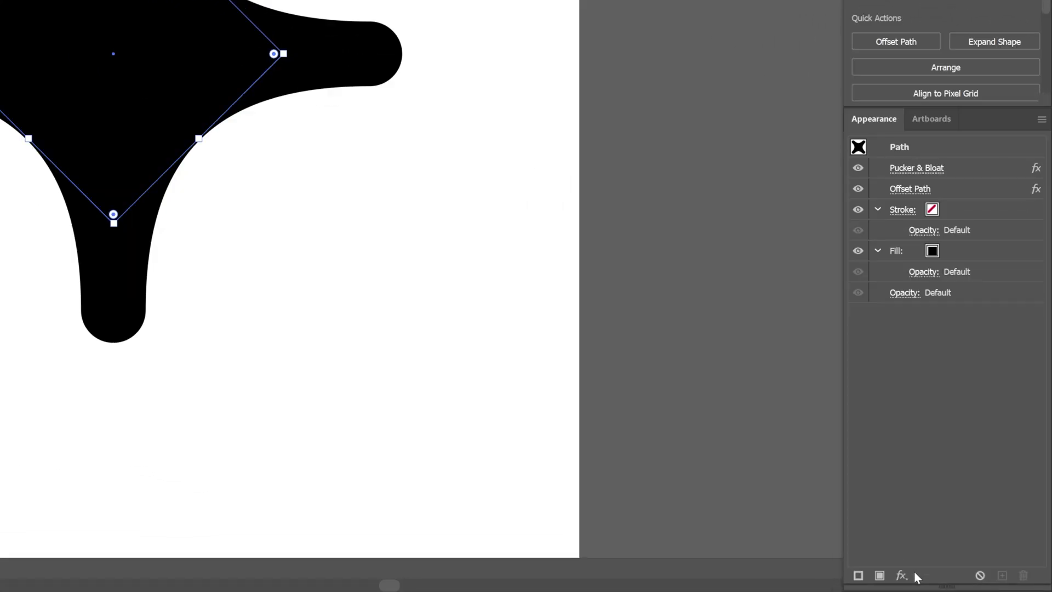
pyautogui.click(965, 583)
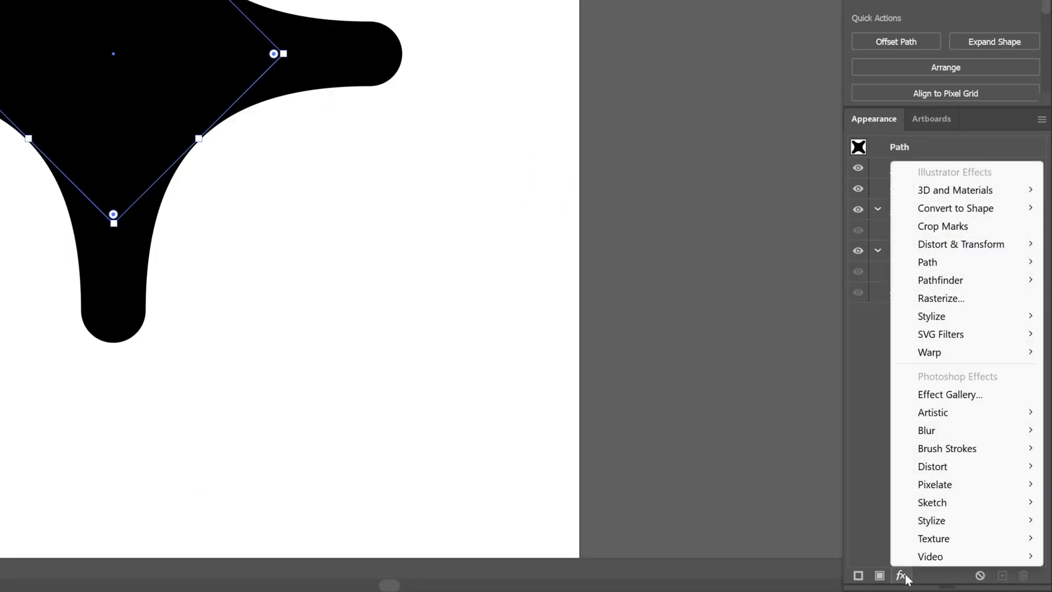
pyautogui.moveTo(976, 247)
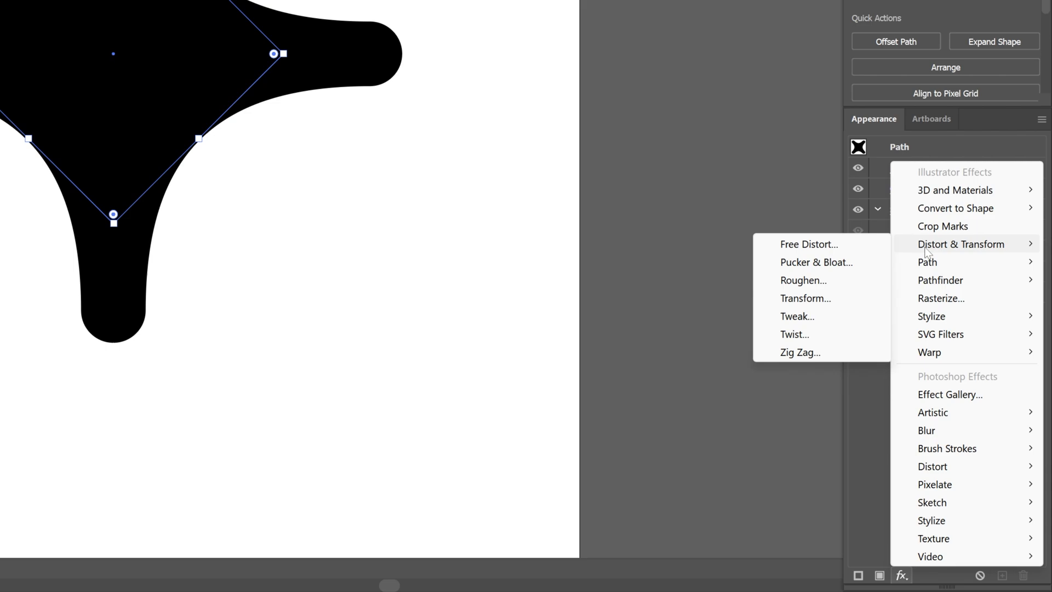
pyautogui.click(820, 250)
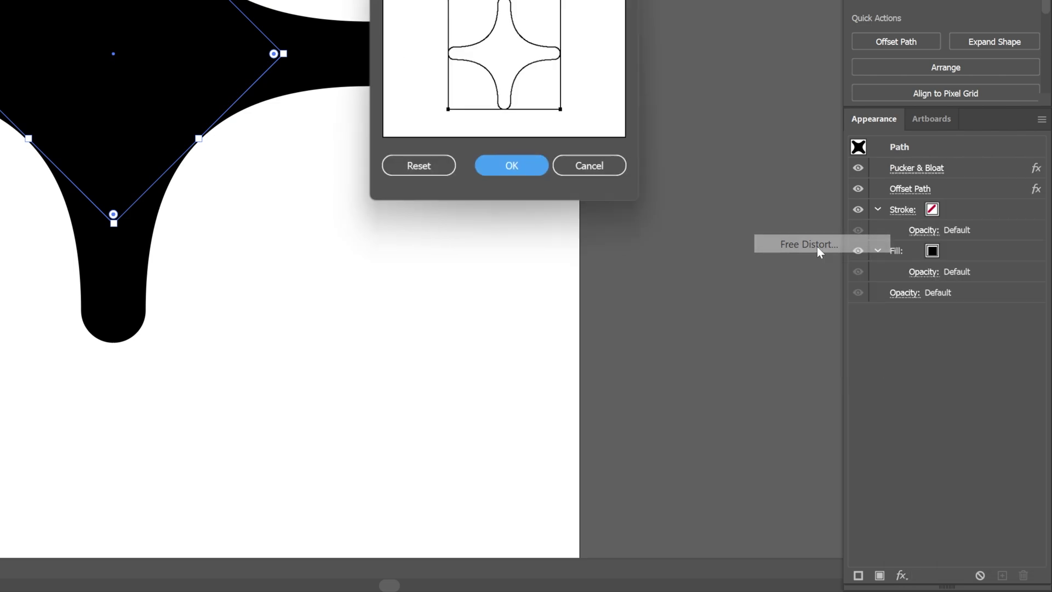
pyautogui.moveTo(565, 212); pyautogui.dragTo(605, 214)
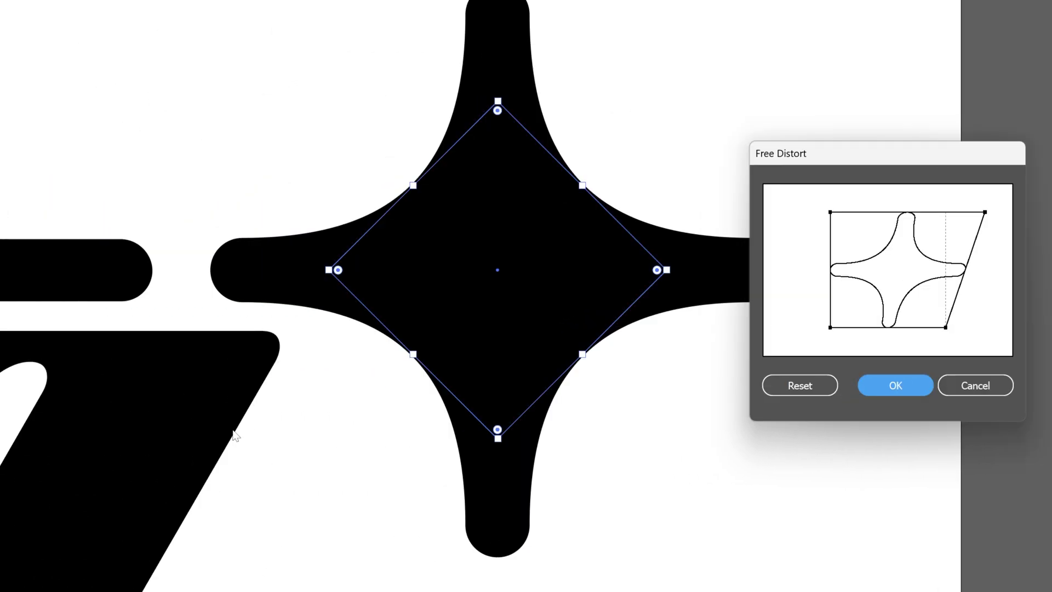
pyautogui.moveTo(830, 212); pyautogui.dragTo(873, 214)
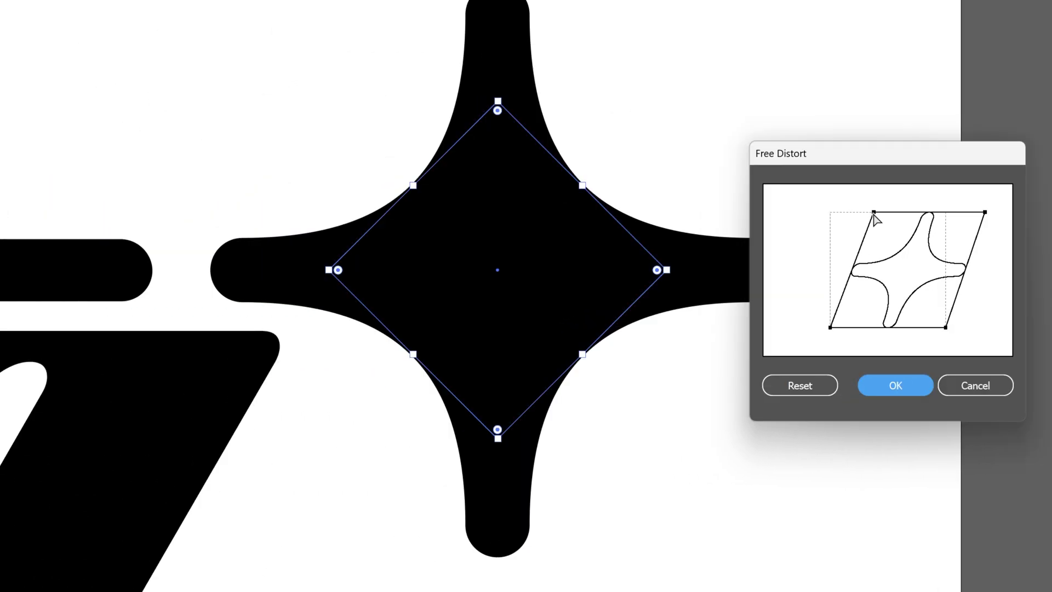
pyautogui.click(881, 379)
# - Move the slanted star closer to the t's crossbar and place a smaller copy, about 59 px wide, above it
pyautogui.moveTo(746, 292); pyautogui.dragTo(708, 292)
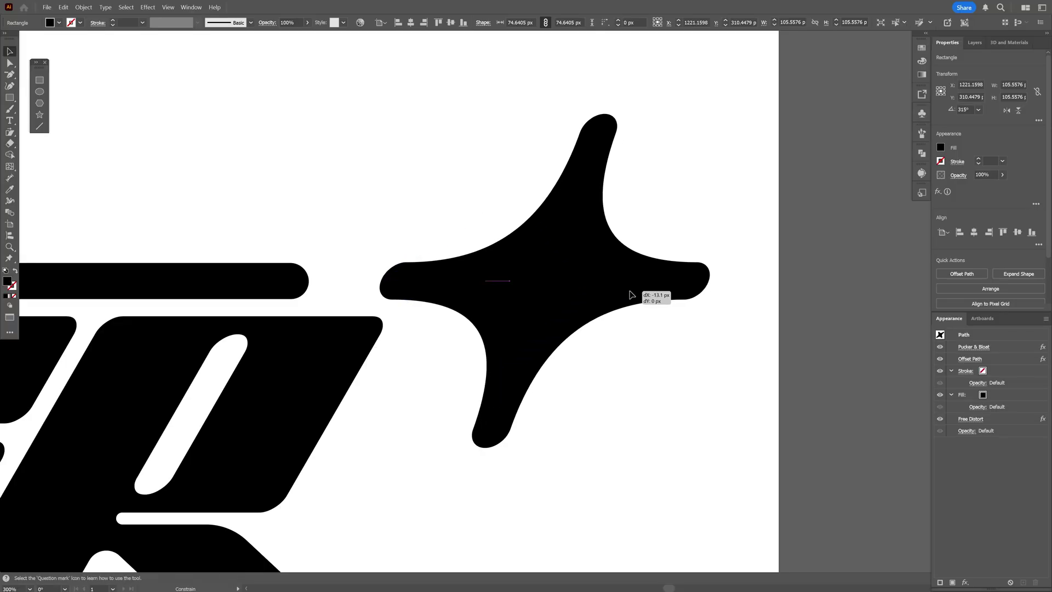
pyautogui.moveTo(631, 295); pyautogui.dragTo(511, 162)
pyautogui.hotkey('ctrl', '-')
pyautogui.moveTo(476, 83); pyautogui.dragTo(471, 117)
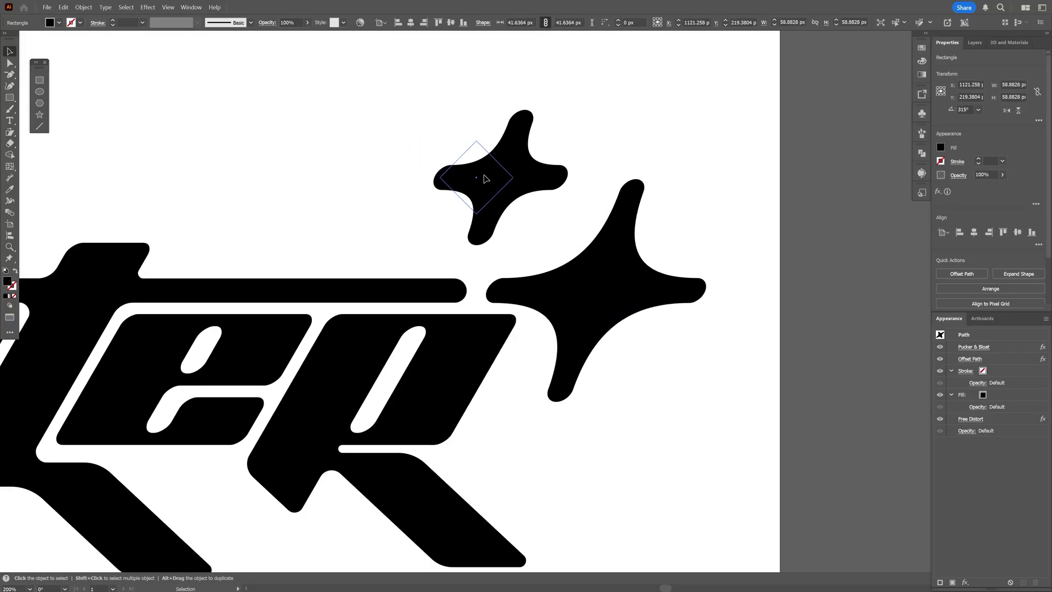
pyautogui.moveTo(481, 176); pyautogui.dragTo(488, 193)
pyautogui.click(702, 210)
pyautogui.scroll(-3, 702, 210)
pyautogui.scroll(3, 681, 208)
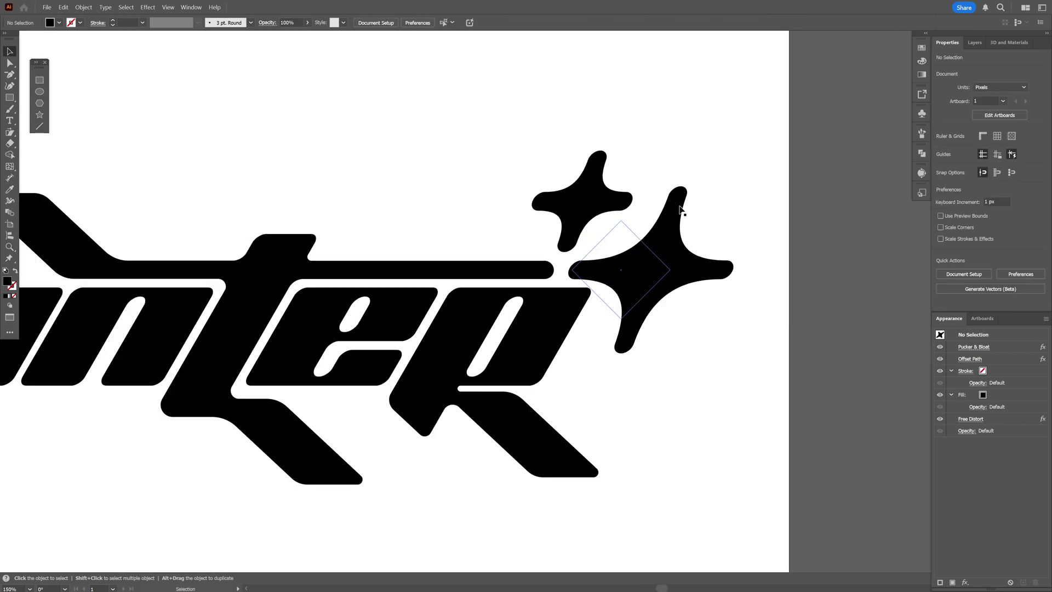
# - Expand the appearance of both stars into plain paths
pyautogui.moveTo(737, 149); pyautogui.dragTo(555, 284)
pyautogui.click(84, 7)
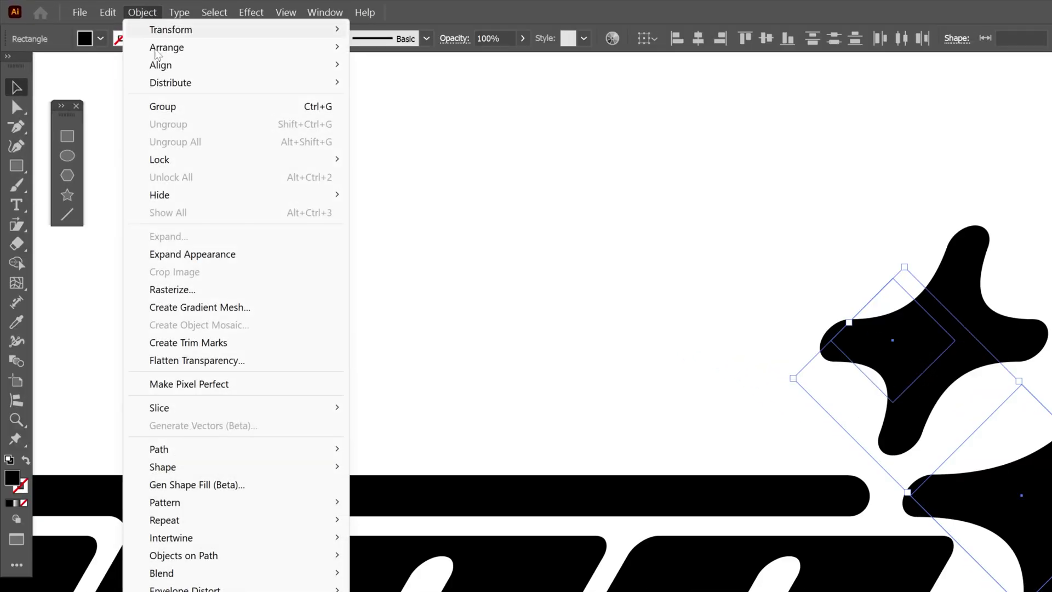
pyautogui.click(131, 149)
# - Select all the artwork and group the lettering with the two stars
pyautogui.moveTo(244, 138); pyautogui.dragTo(412, 254)
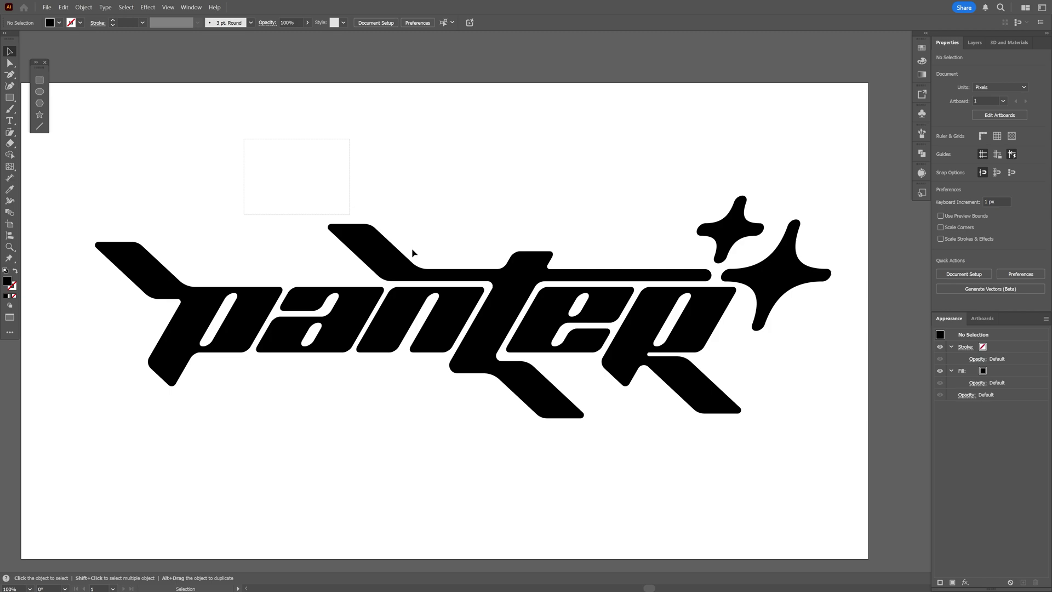
pyautogui.hotkey('ctrl', 'a')
pyautogui.rightClick(521, 296)
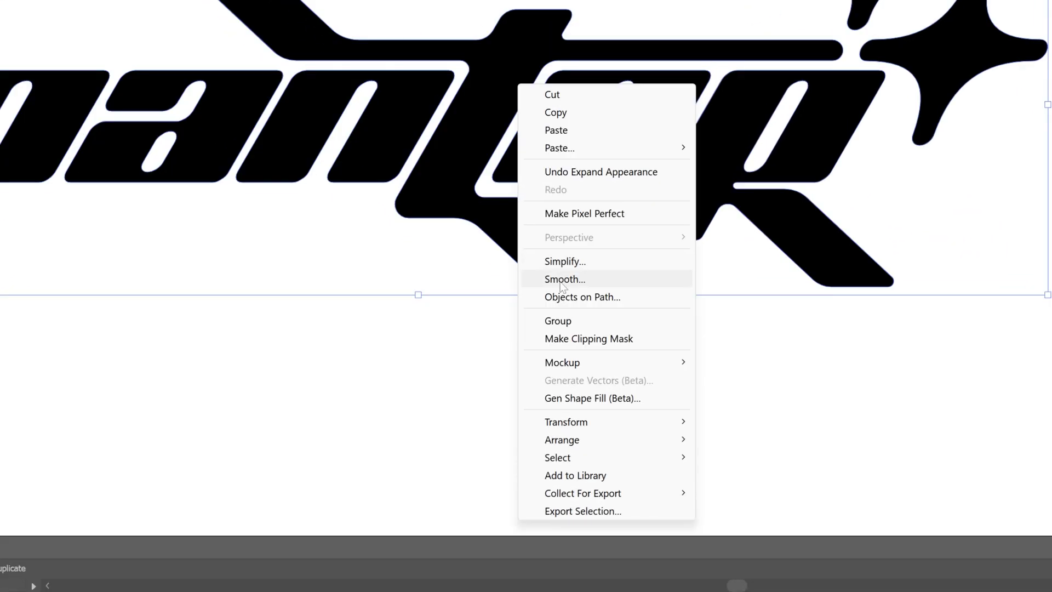
pyautogui.click(558, 321)
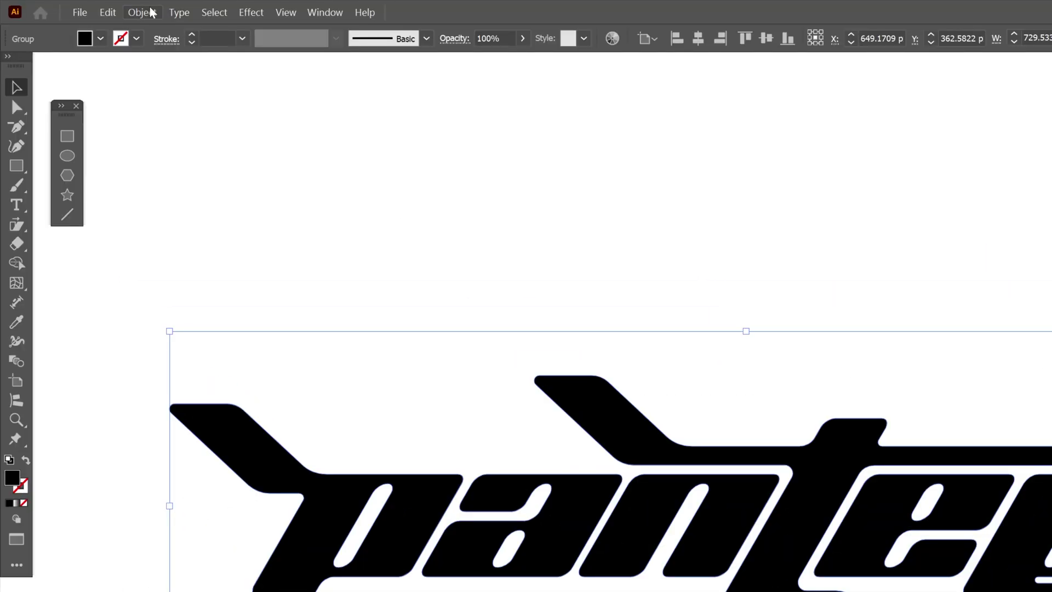
# - Create an offset path of 11 px with round joins around the grouped logotype
pyautogui.click(145, 11)
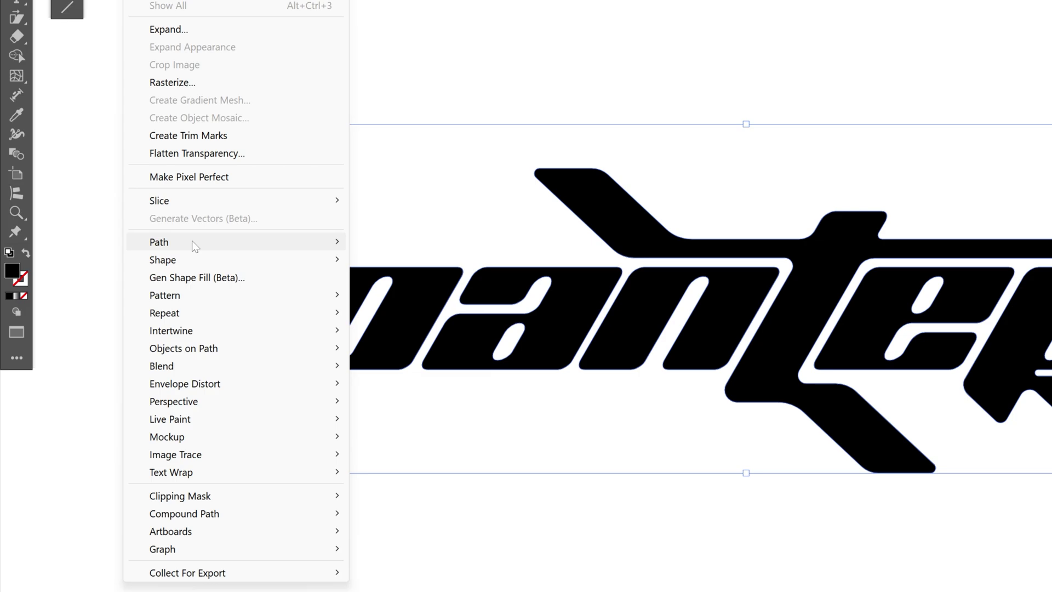
pyautogui.moveTo(196, 456)
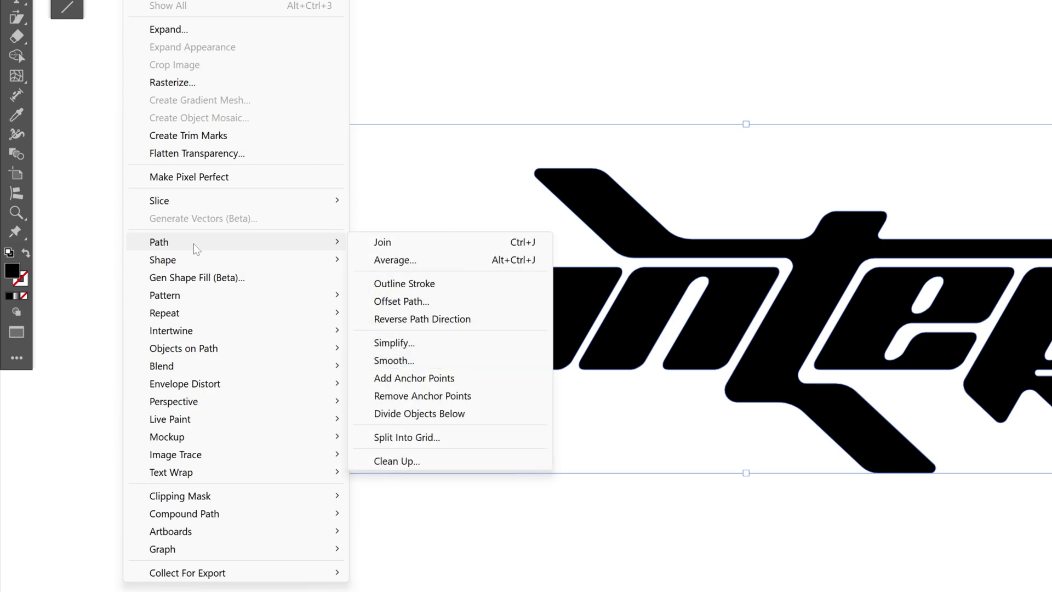
pyautogui.click(401, 301)
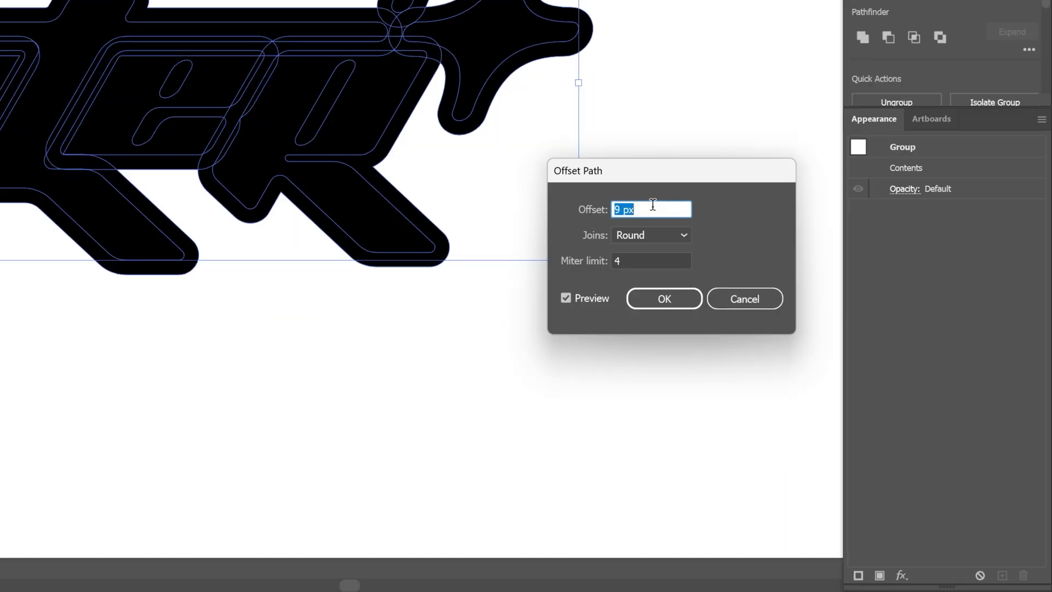
pyautogui.write('11')
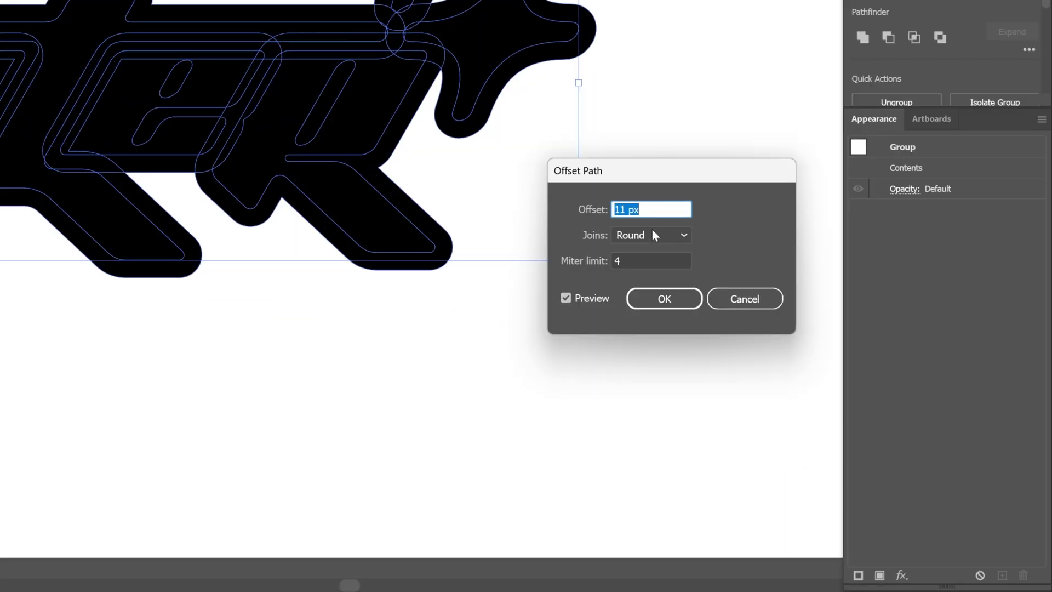
pyautogui.click(652, 232)
pyautogui.click(652, 275)
pyautogui.click(662, 298)
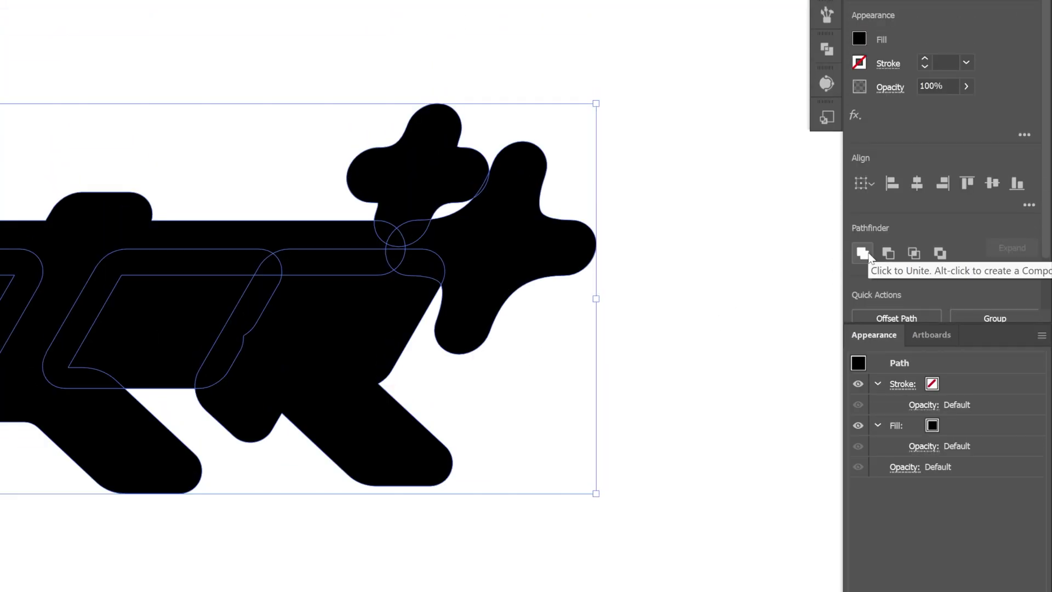
# - Unite the offset paths into one outline shape and ungroup it from the original artwork
pyautogui.click(869, 255)
pyautogui.click(747, 289)
pyautogui.click(329, 322)
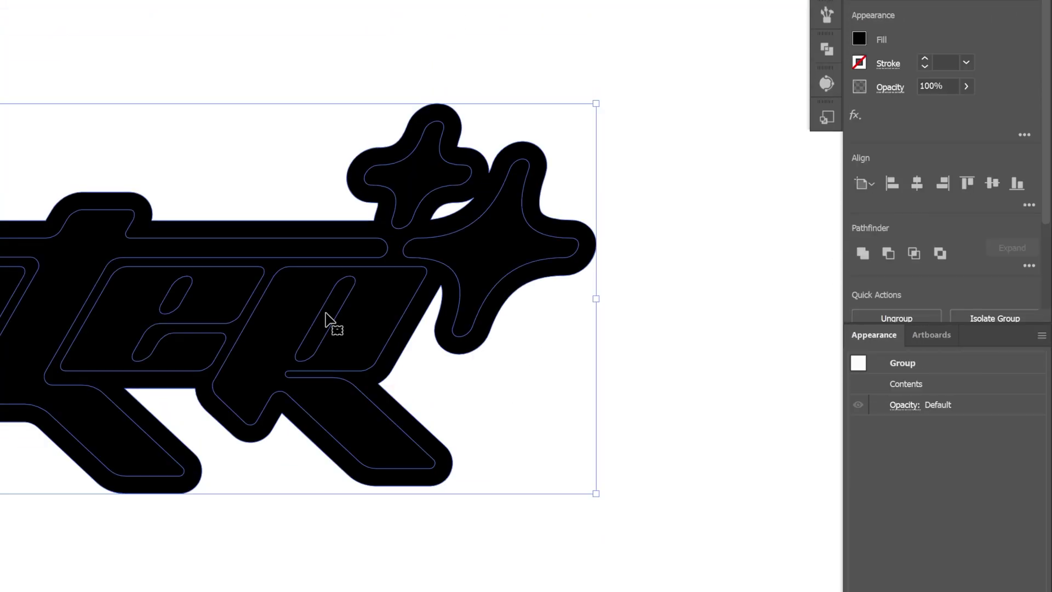
pyautogui.rightClick(329, 313)
pyautogui.click(404, 42)
pyautogui.click(523, 113)
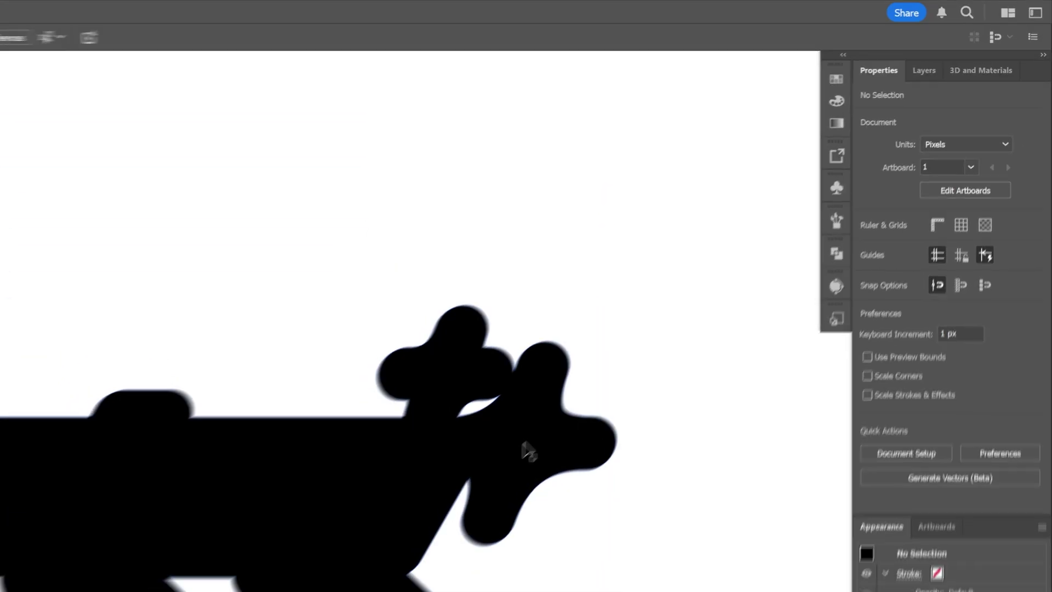
pyautogui.moveTo(503, 242); pyautogui.dragTo(502, 177)
pyautogui.moveTo(735, 229); pyautogui.dragTo(736, 226)
pyautogui.hotkey('ctrl', 'z')
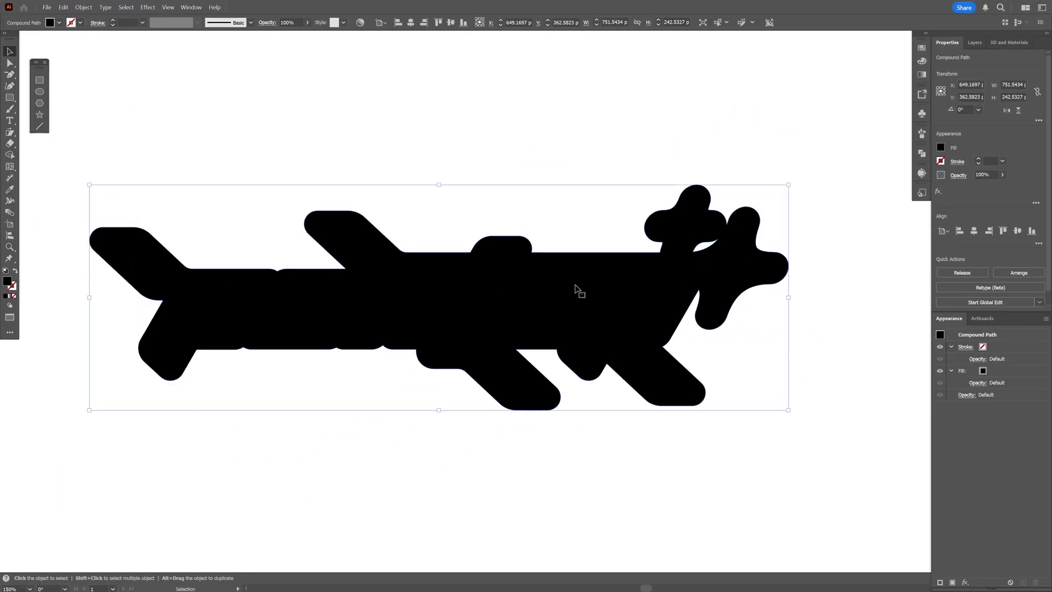
# - Send the united outline shape to the back, behind the lettering and stars
pyautogui.rightClick(577, 286)
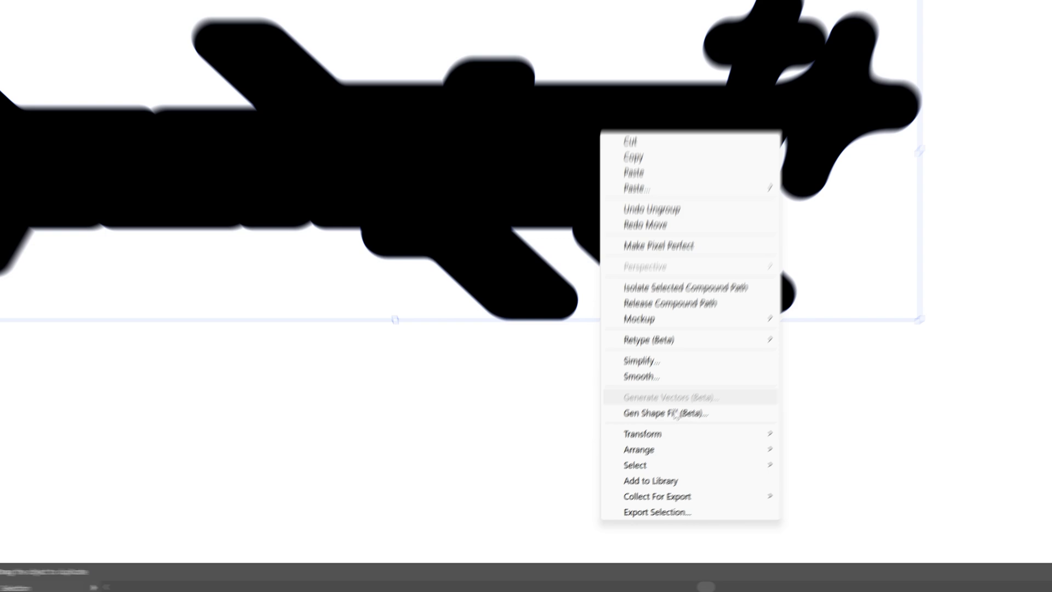
pyautogui.moveTo(628, 496)
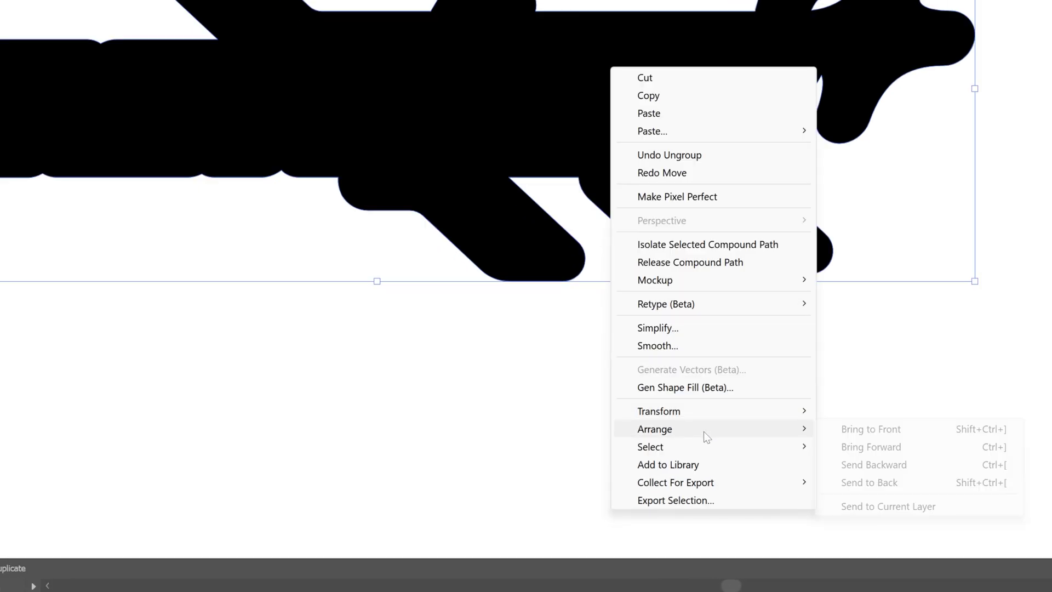
pyautogui.click(896, 483)
# - Fill the lettering and stars with white sampled from the artboard using the Eyedropper
pyautogui.click(599, 317)
pyautogui.press('i')
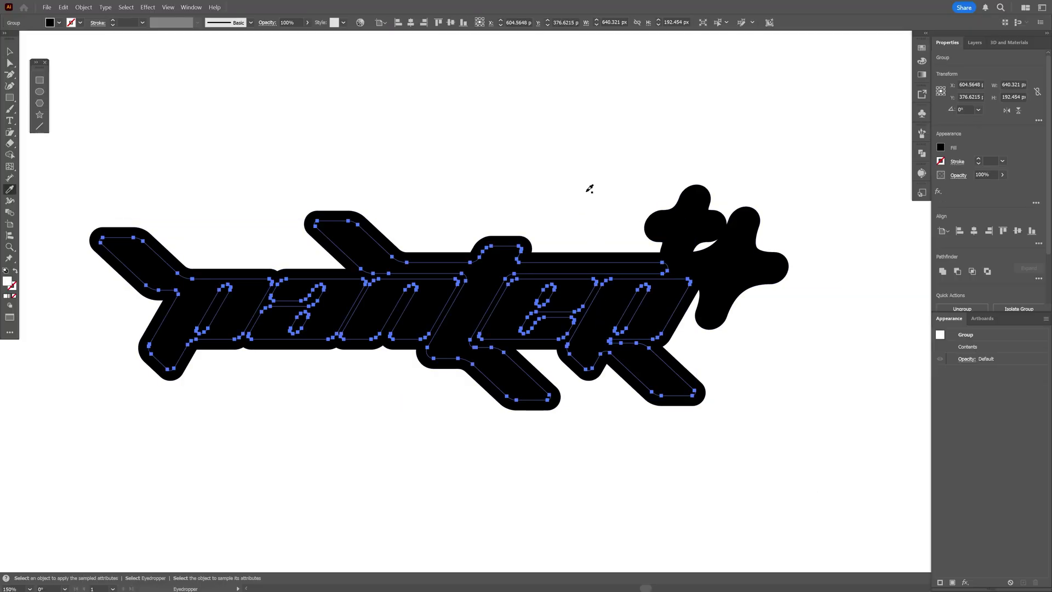
pyautogui.click(590, 188)
pyautogui.press('v')
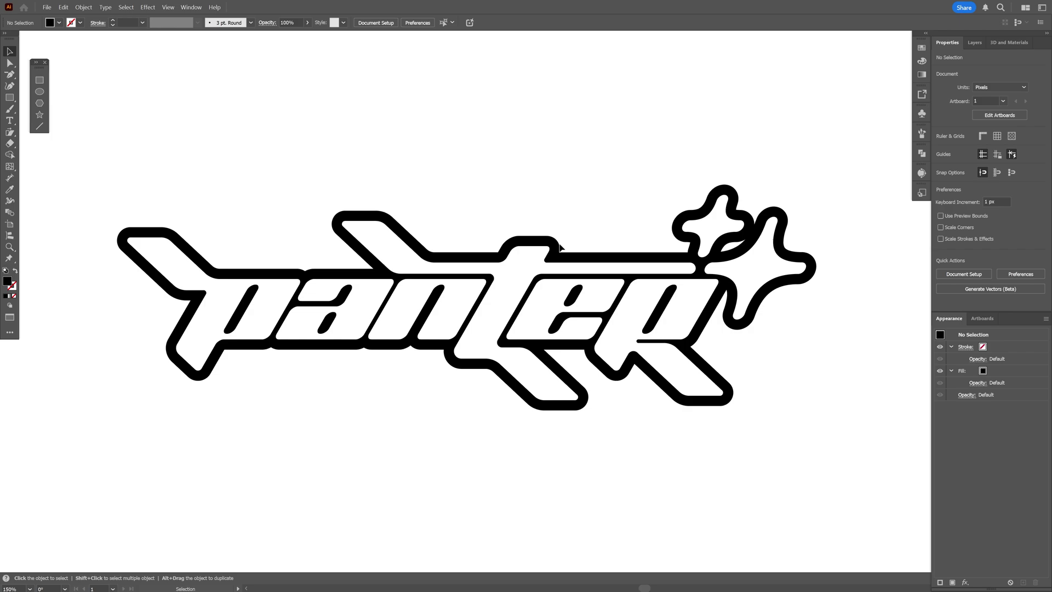
# - Add a Transform effect to the black outline shape with 8 copies moved 1 px horizontally and 1 px vertically
pyautogui.click(558, 247)
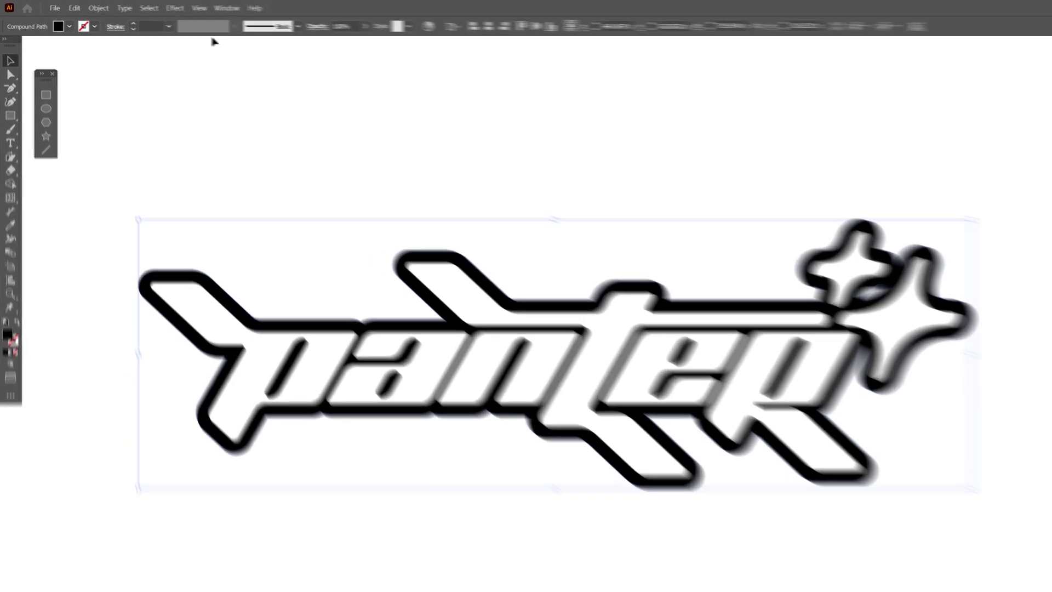
pyautogui.click(147, 7)
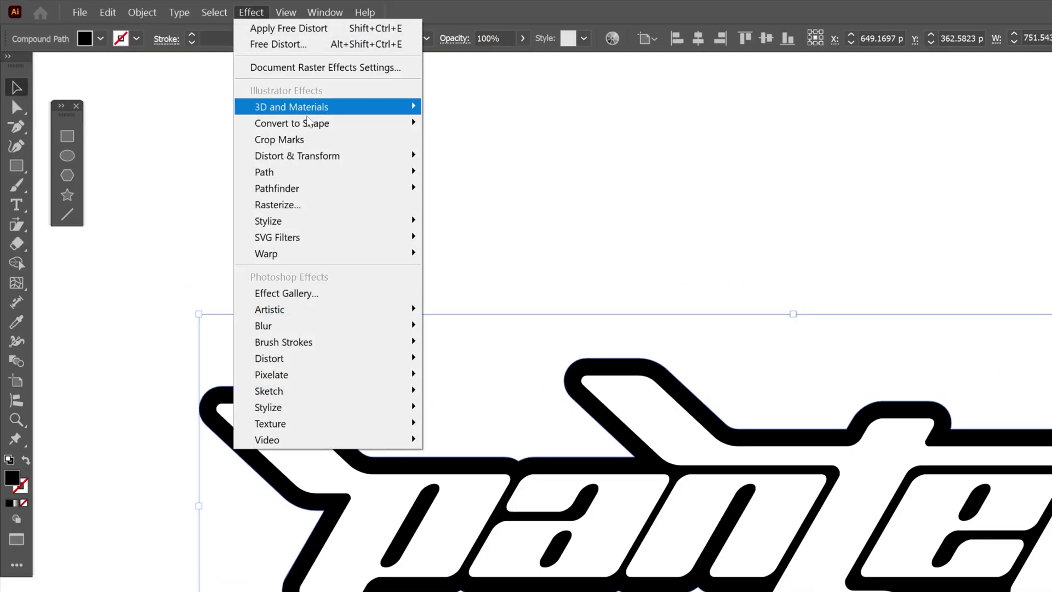
pyautogui.moveTo(327, 157)
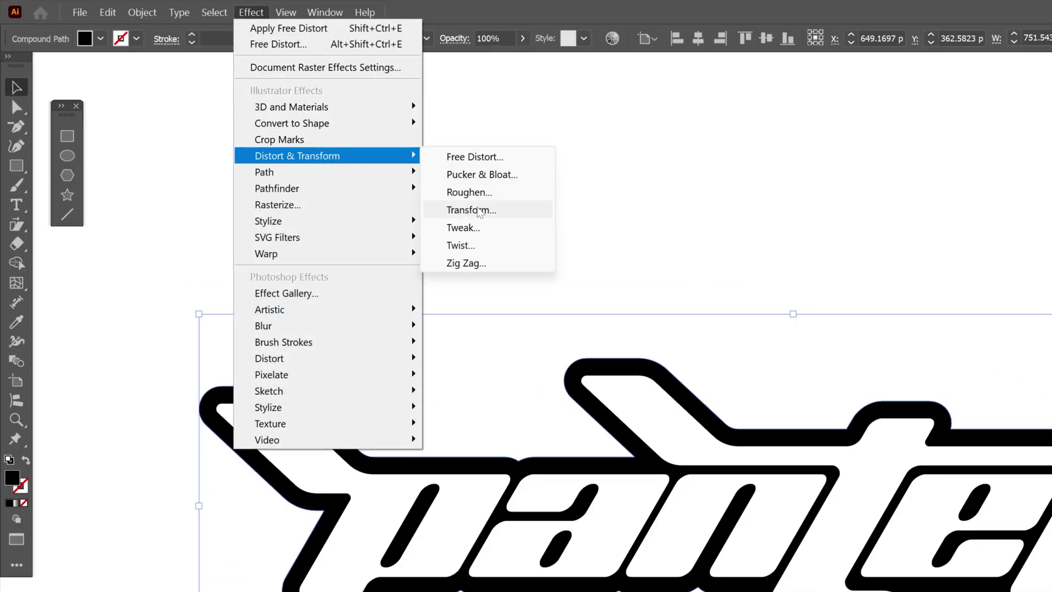
pyautogui.click(480, 211)
pyautogui.click(296, 440)
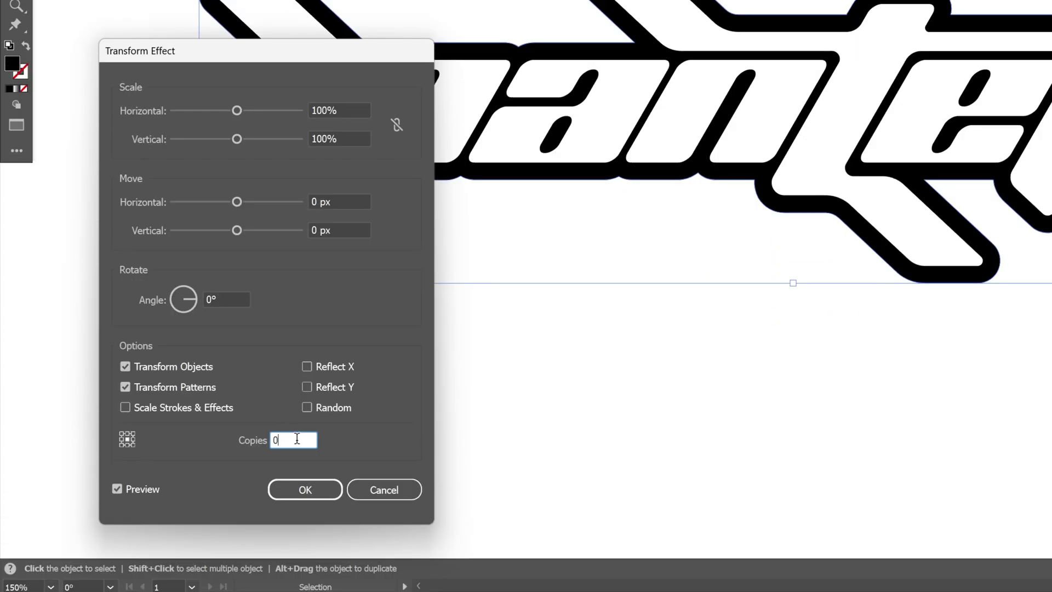
pyautogui.click(341, 201)
pyautogui.press('Up')
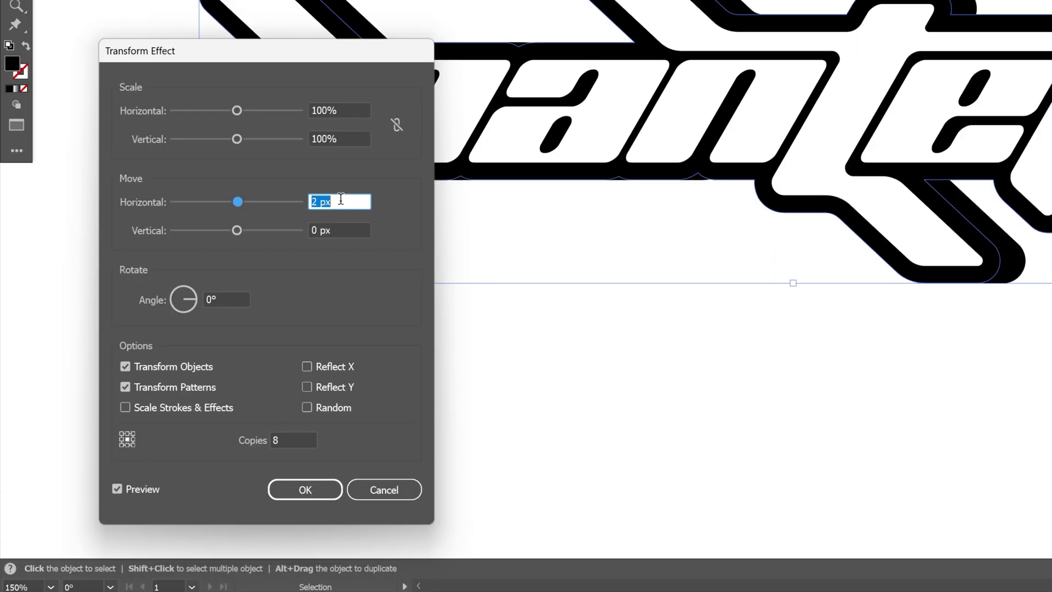
pyautogui.click(342, 227)
pyautogui.press('Up')
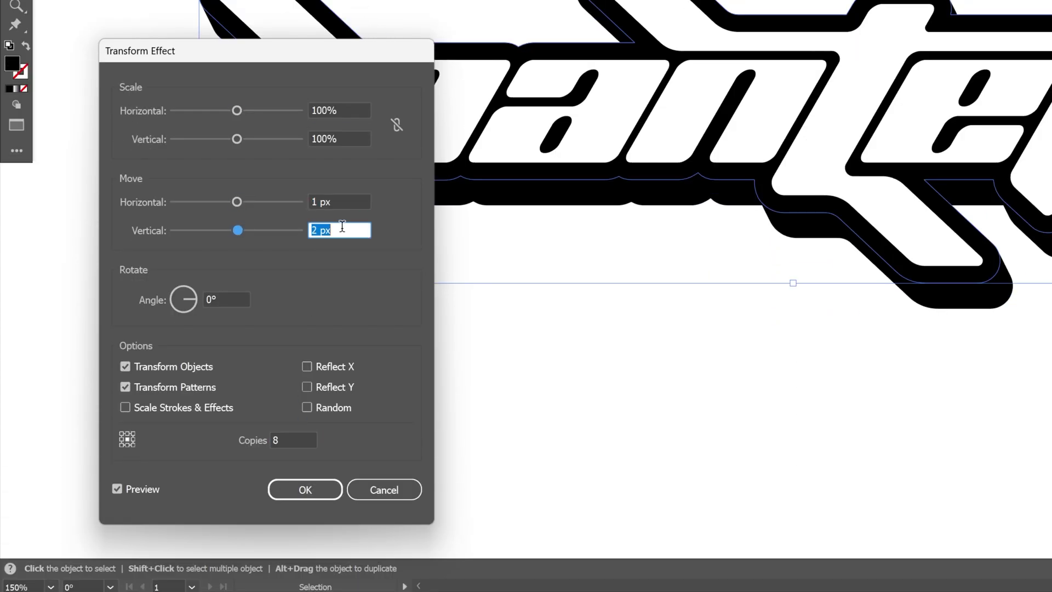
# - Increase the Transform effect's copies to 30 and apply it to form the extruded shadow
pyautogui.click(300, 438)
pyautogui.press('Up')
pyautogui.press('Up')
pyautogui.press('Up')
pyautogui.press('Up')
pyautogui.press('Up')
pyautogui.press('Up')
pyautogui.press('Up')
pyautogui.press('Up')
pyautogui.press('Up')
pyautogui.press('Up')
pyautogui.press('Up')
pyautogui.press('Up')
pyautogui.press('Up')
pyautogui.press('Up')
pyautogui.press('Up')
pyautogui.press('Up')
pyautogui.press('Up')
pyautogui.press('Up')
pyautogui.press('Up')
pyautogui.press('Up')
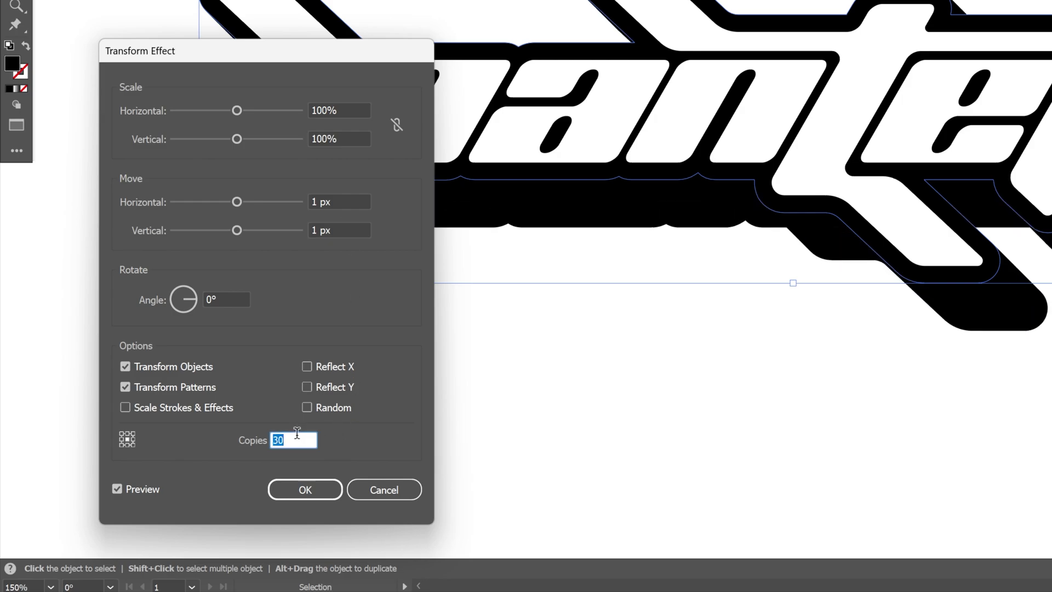
pyautogui.click(303, 485)
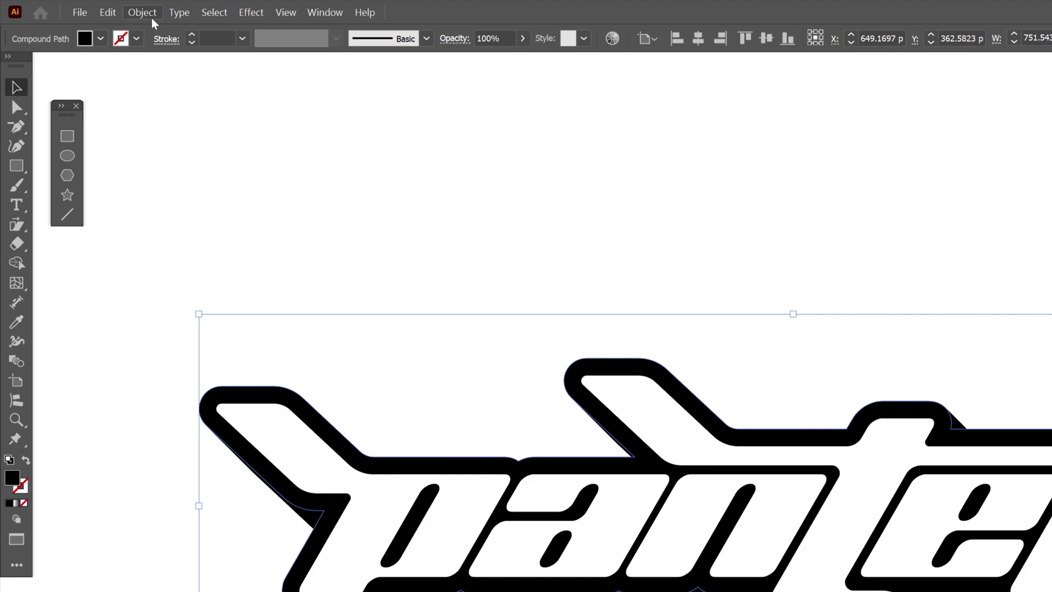
# - Expand the appearance of the black shape's Transform effect and unite the resulting copies into one solid shadow shape
pyautogui.click(151, 16)
pyautogui.click(255, 259)
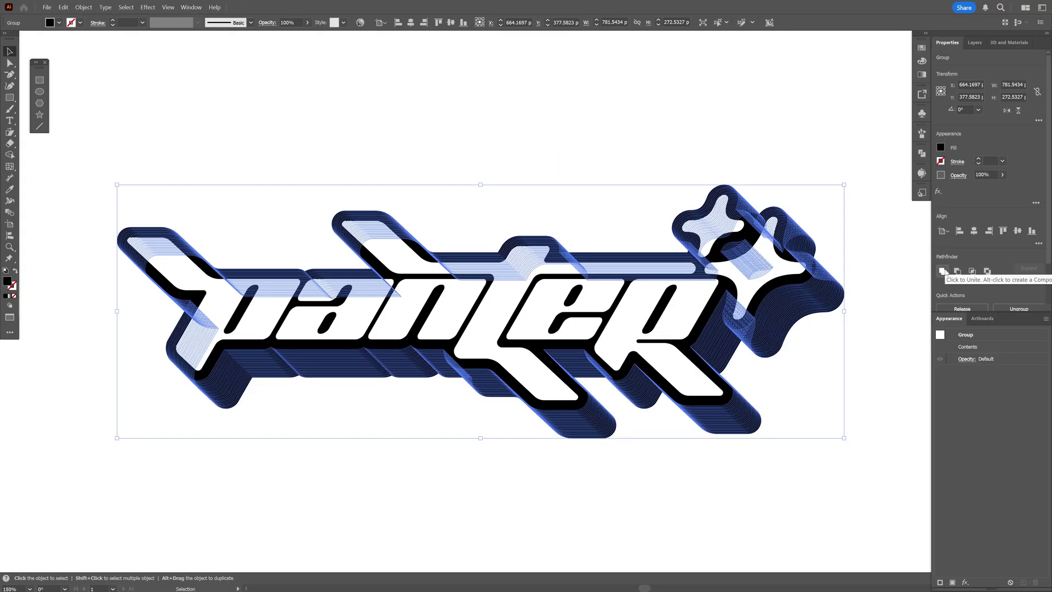
pyautogui.click(943, 271)
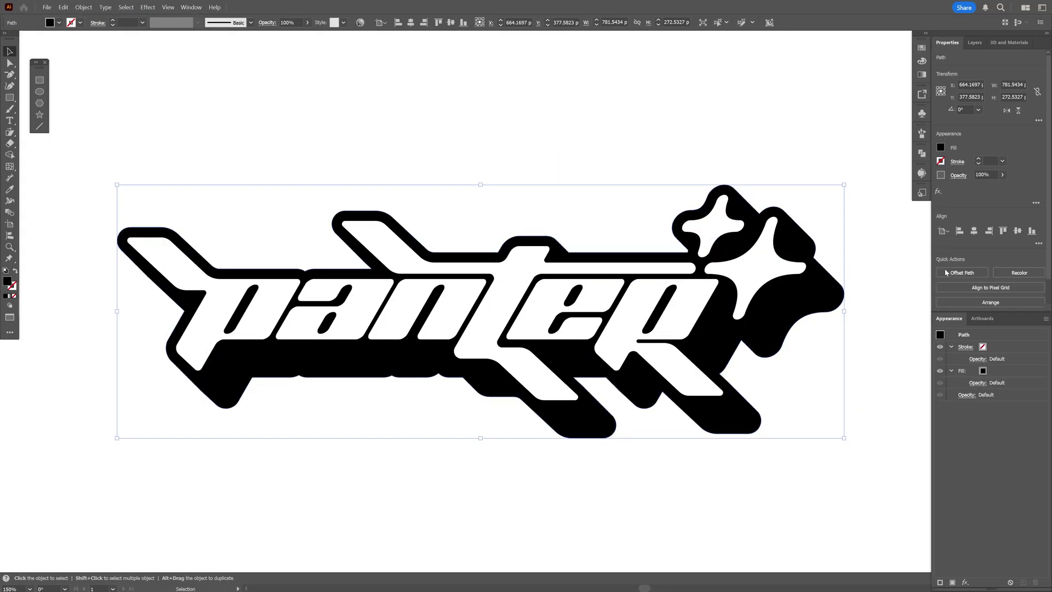
# - Draw a wide black ellipse about 428 × 150 px above the lettering
pyautogui.click(835, 339)
pyautogui.click(43, 95)
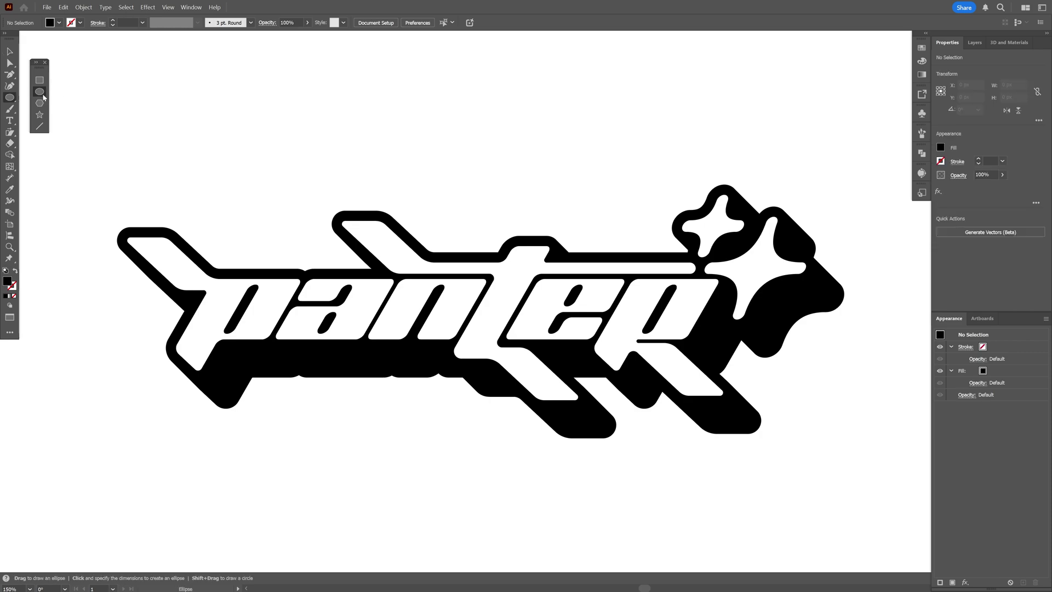
pyautogui.moveTo(242, 71); pyautogui.dragTo(640, 210)
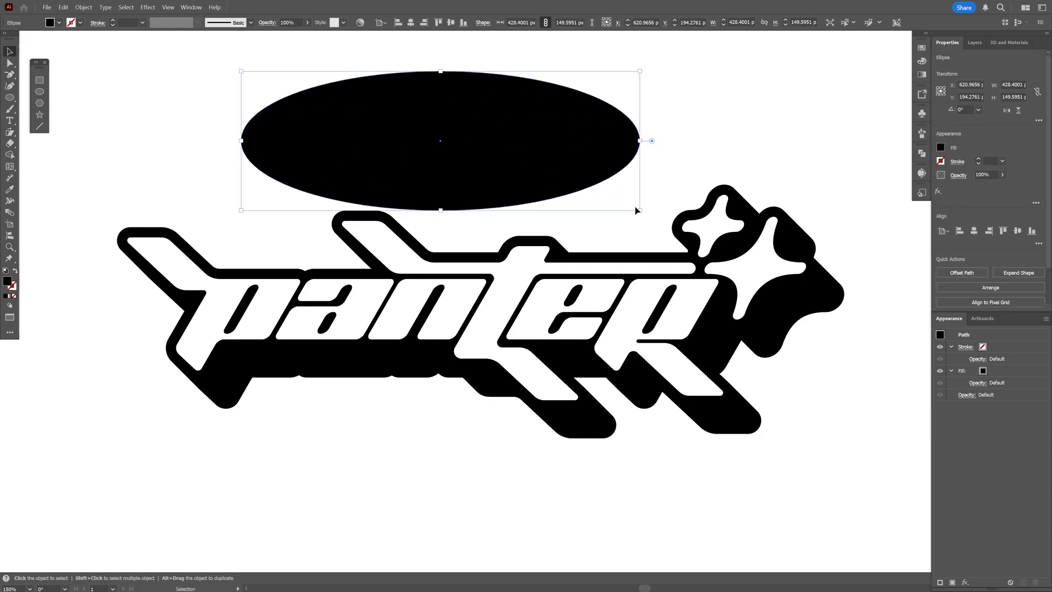
# - Duplicate the ellipse in place with a white fill and shrink it to about 357 × 124 px, leaving the black rim thickest on the right
pyautogui.press('a')
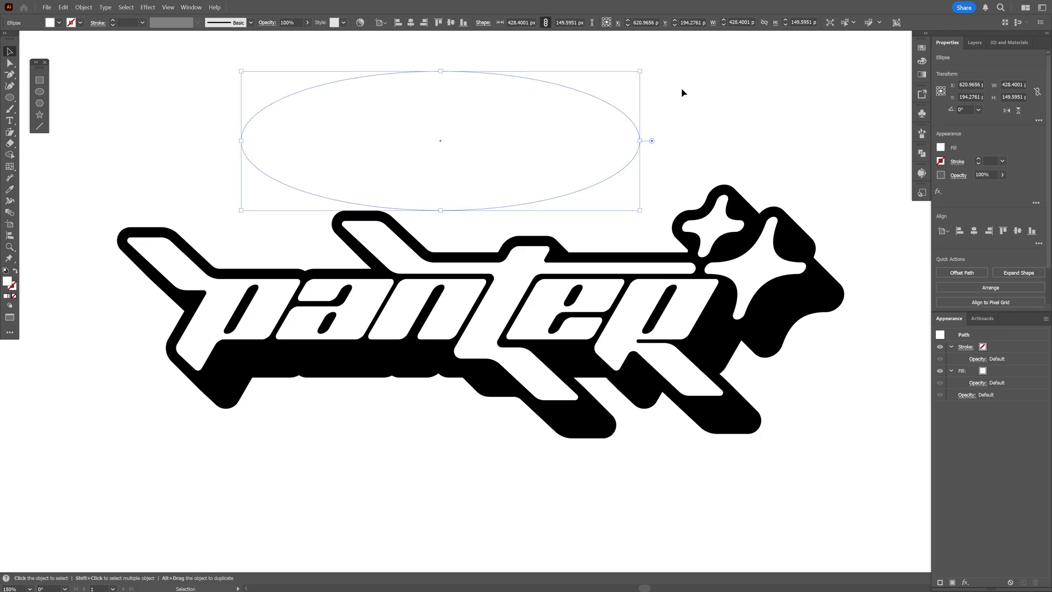
pyautogui.press('alt')
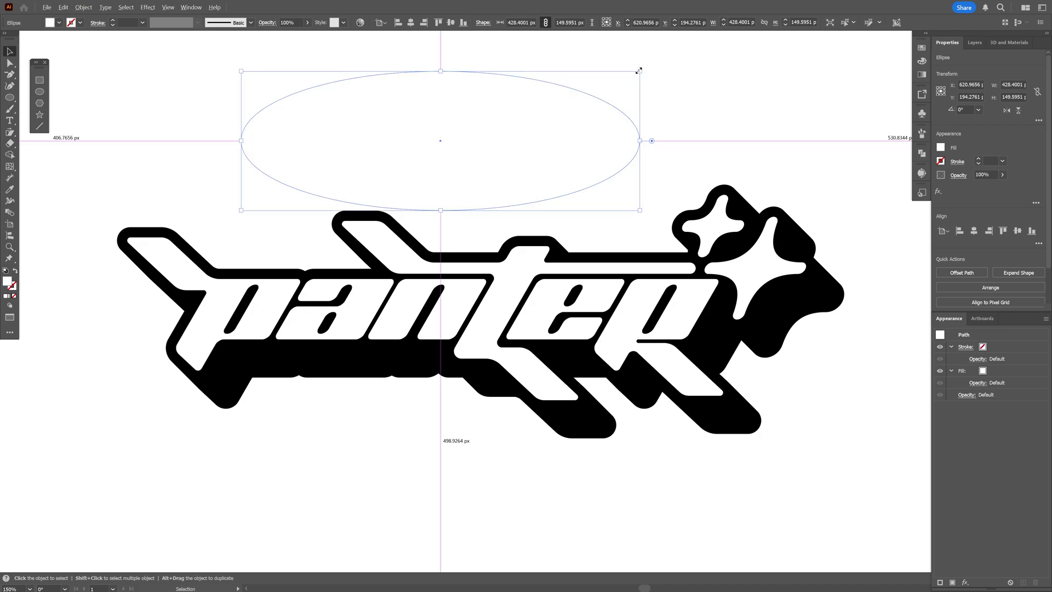
pyautogui.moveTo(638, 71); pyautogui.dragTo(634, 80)
pyautogui.moveTo(633, 143); pyautogui.dragTo(581, 147)
pyautogui.moveTo(416, 78); pyautogui.dragTo(416, 83)
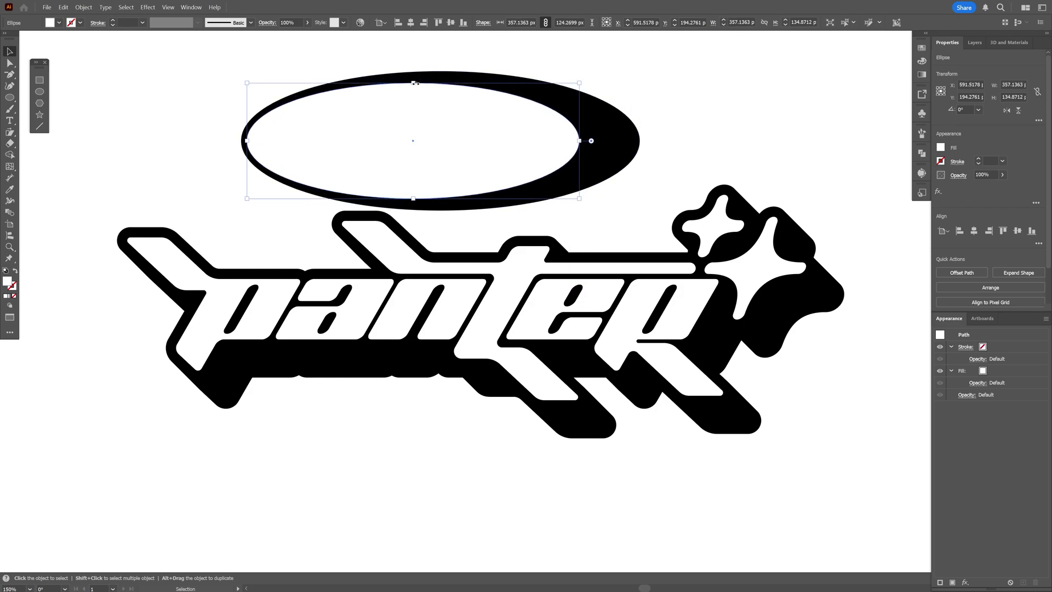
# - Group the black and white ellipses and send the group to the back
pyautogui.hotkey('ctrl', 'a')
pyautogui.rightClick(422, 132)
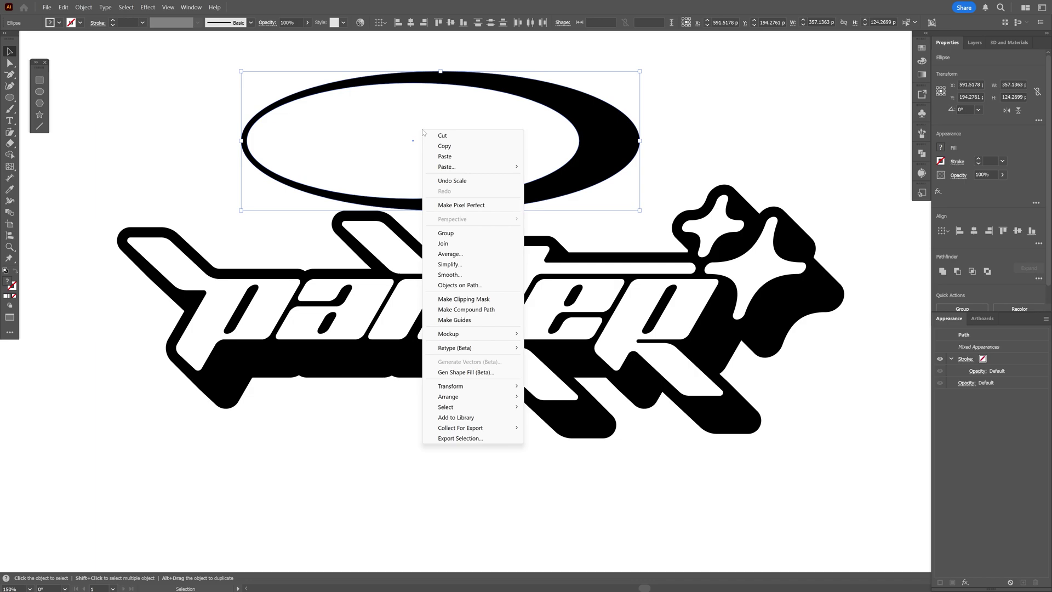
pyautogui.click(446, 233)
pyautogui.rightClick(441, 131)
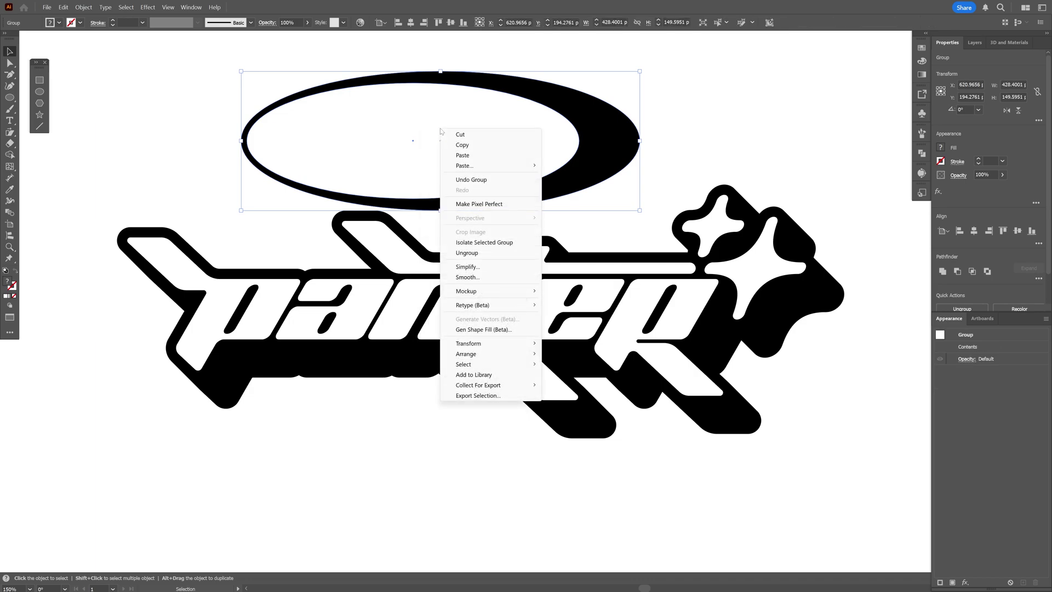
pyautogui.moveTo(517, 355)
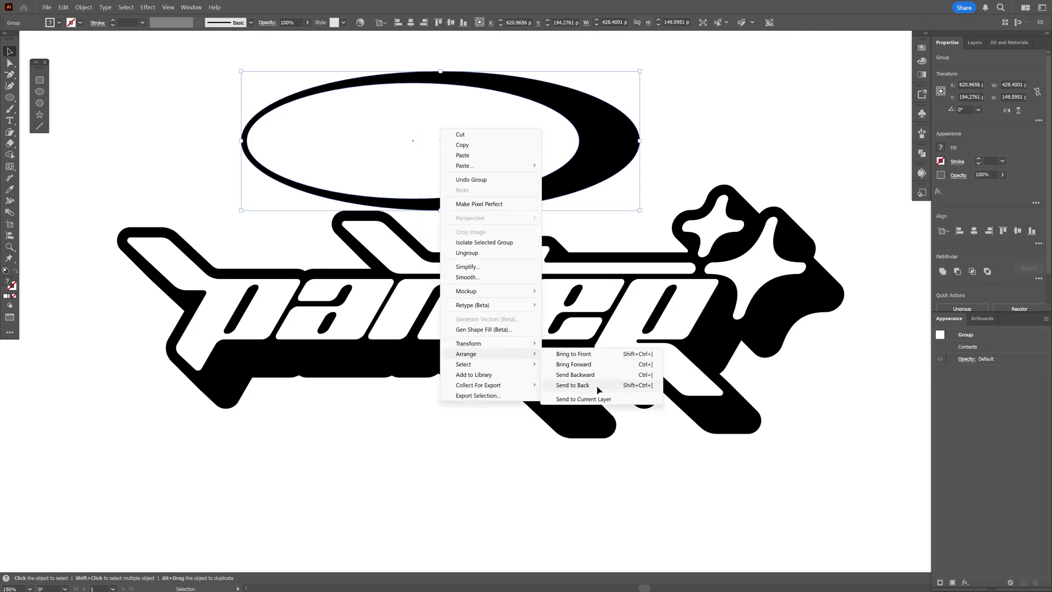
pyautogui.click(597, 387)
# - Move the elliptical ring behind the lettering and enlarge it to span most of the logotype's width
pyautogui.moveTo(640, 141); pyautogui.dragTo(620, 275)
pyautogui.moveTo(688, 282); pyautogui.dragTo(761, 287)
pyautogui.click(546, 507)
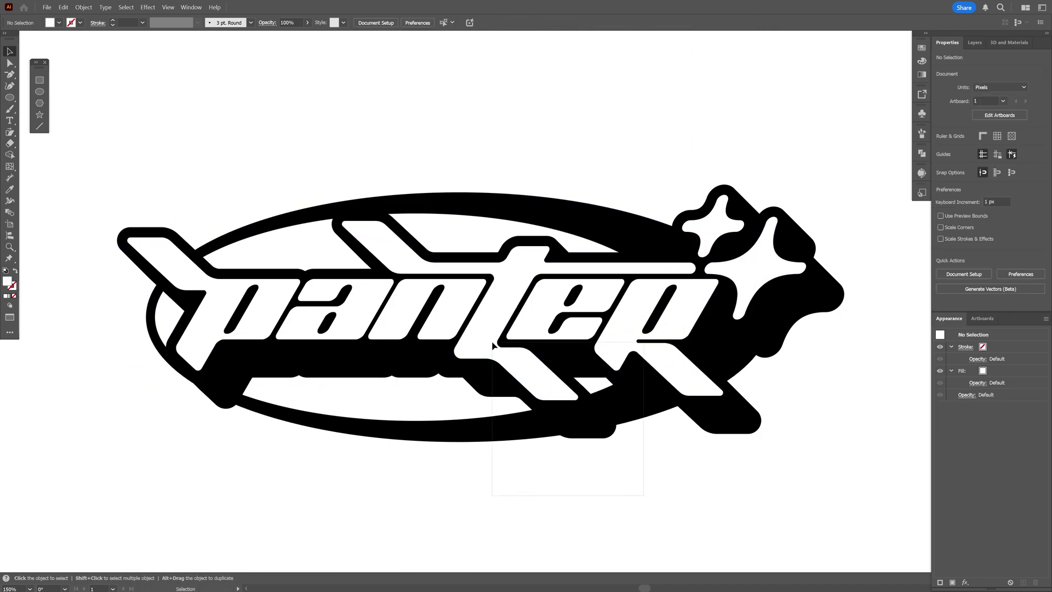
# - Select the logotype and ring, and remove the part of the t tail's shadow protruding below the ring with Shape Builder
pyautogui.moveTo(492, 345); pyautogui.dragTo(493, 347)
pyautogui.scroll(4, 618, 446)
pyautogui.hotkey('shift', 'm')
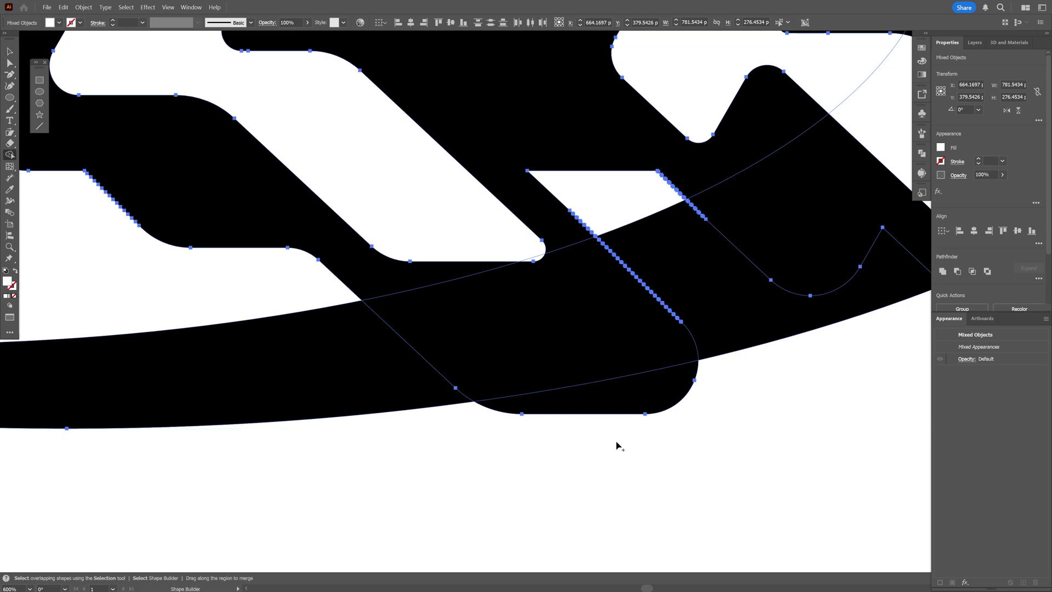
pyautogui.keyDown('alt'); pyautogui.click(647, 394); pyautogui.keyUp('alt')
pyautogui.scroll(-2, 647, 395)
pyautogui.moveTo(235, 335); pyautogui.dragTo(580, 354)
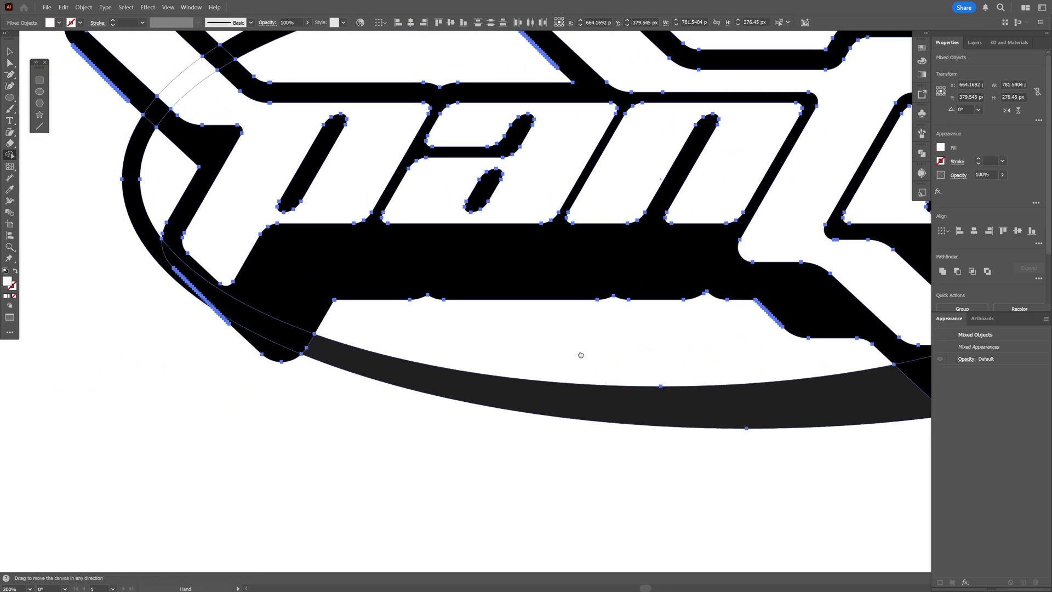